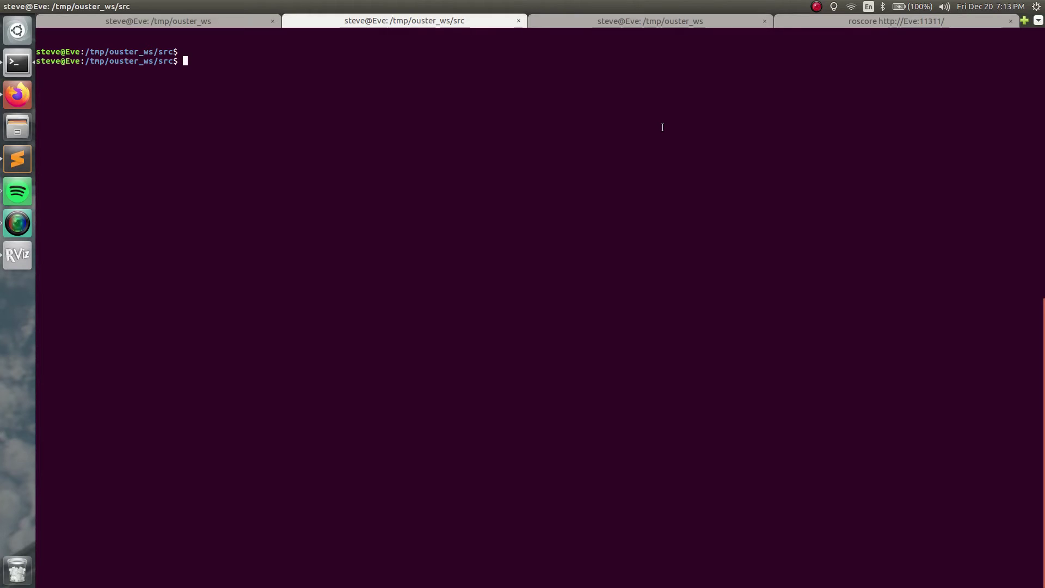
Step: List the workspace's src folder and clone the ouster_ros1 repository into it from GitHub over SSH
type("l")
key("Return")
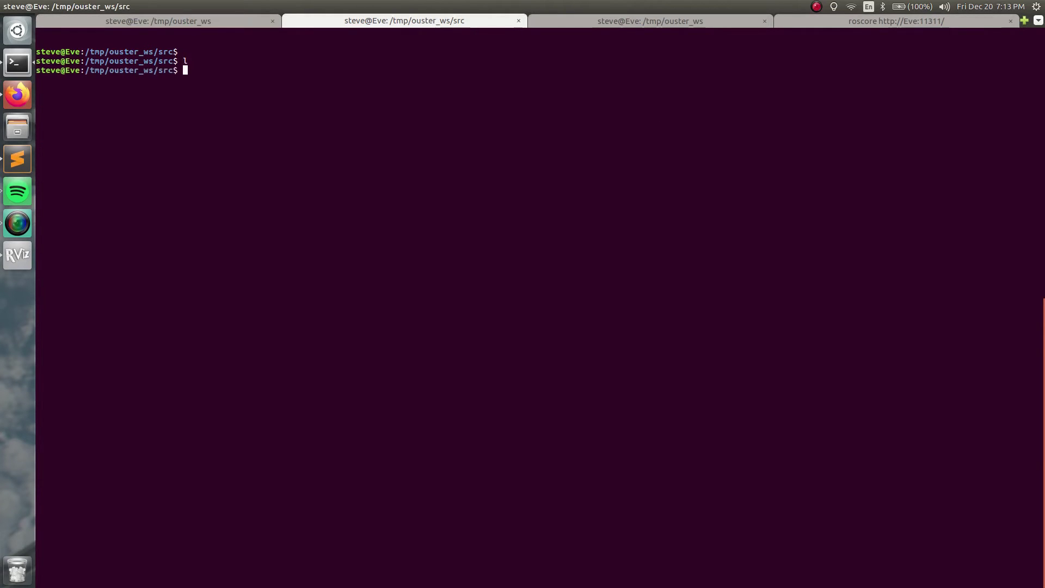
key("Up")
key("Up")
key("Up")
key("Up")
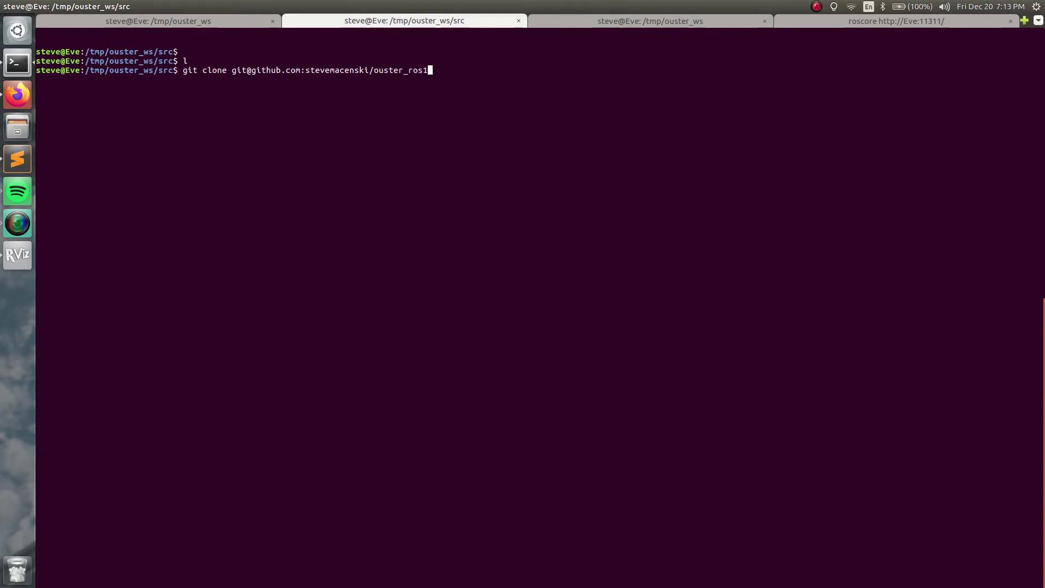
key("Return")
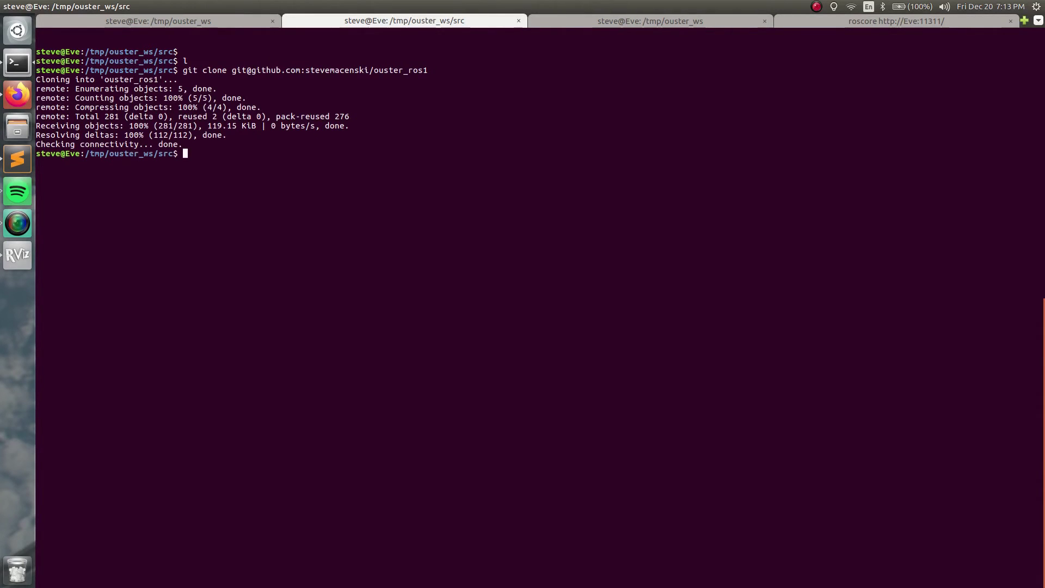
Step: Build all packages of the ouster_ws workspace with catkin build
type("catkin build")
key("Return")
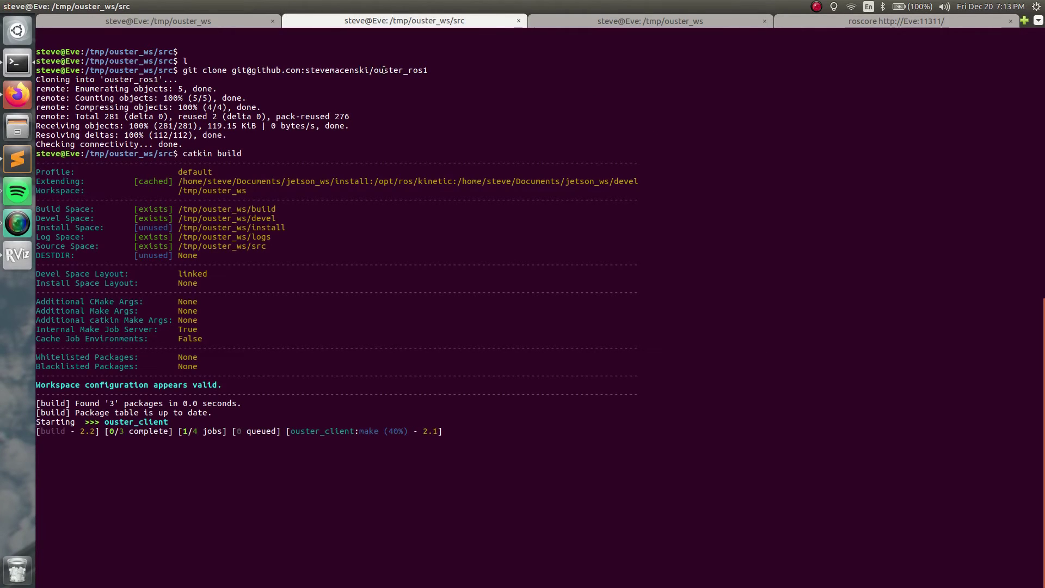
left_click_drag(376, 72, 418, 77)
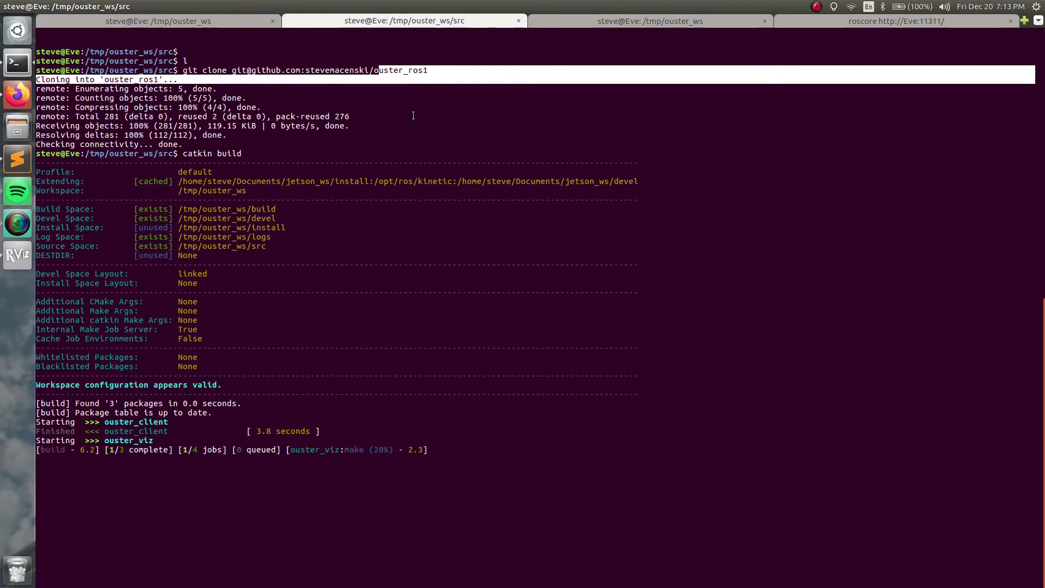
left_click(433, 291)
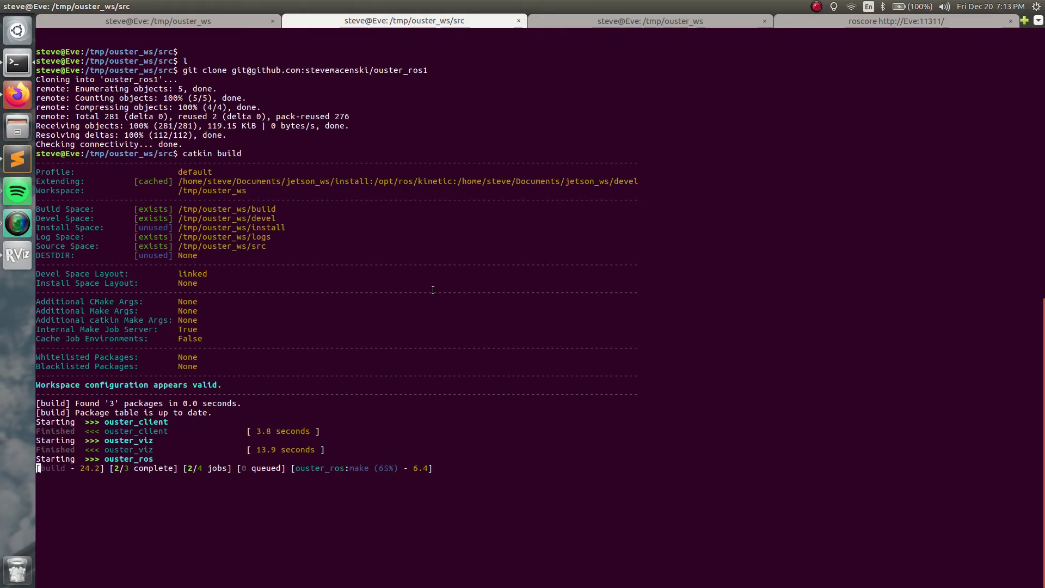
Step: Source the workspace environment from ../devel/setup.bash
type("so")
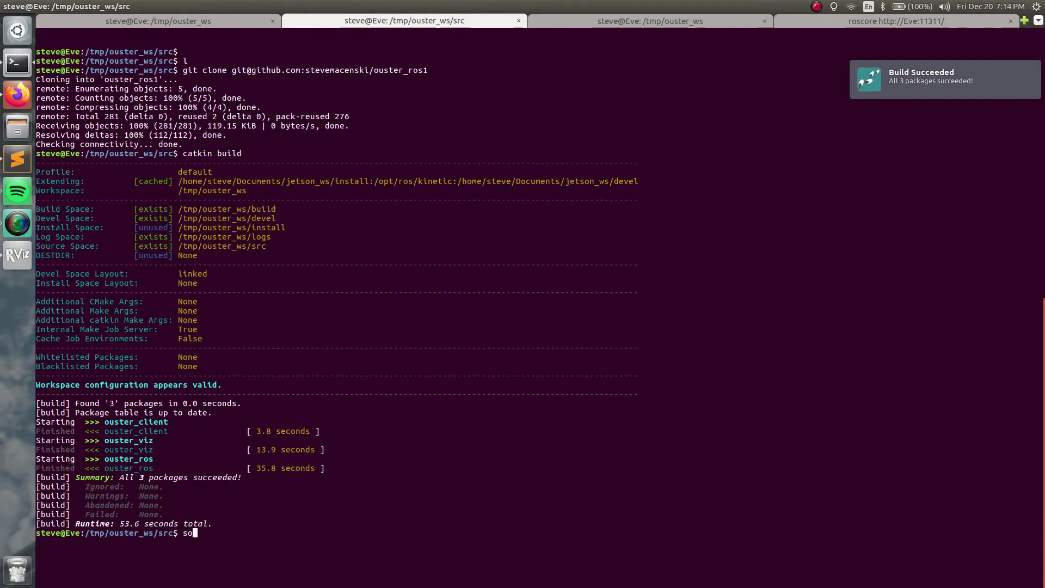
type("urce des")
key("BackSpace")
type("v")
key("ctrl+c")
type("source ")
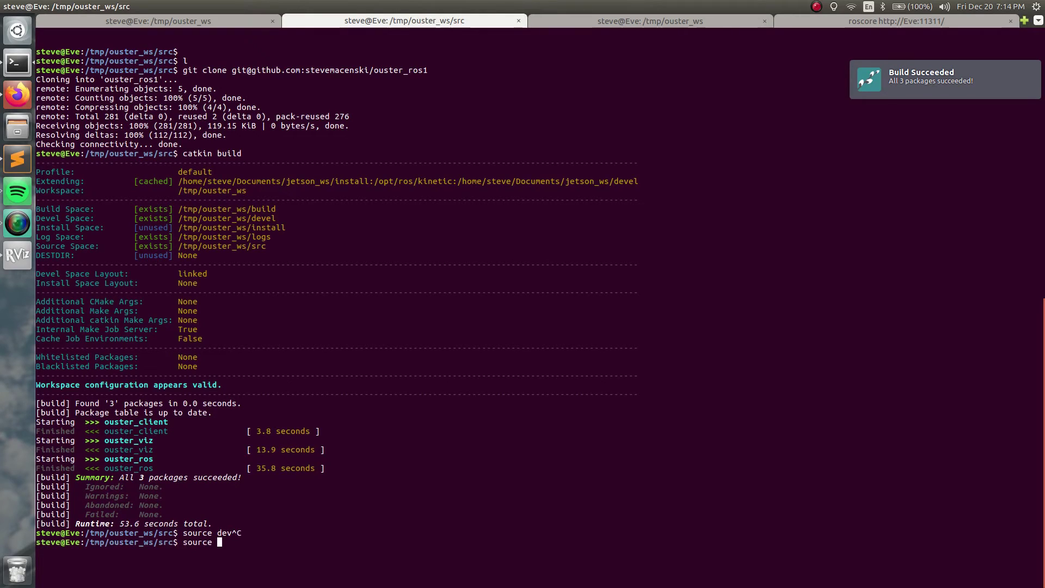
type("../devel/setup.bash")
key("Return")
Step: Launch the lidar driver with roslaunch, using os1.launch from the ouster_ros package
type("roslaunc")
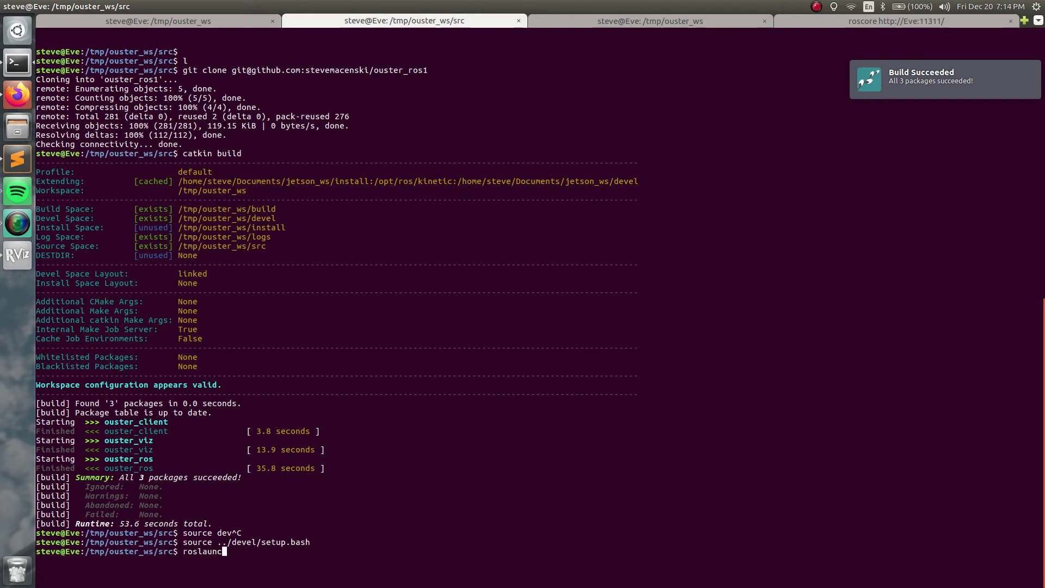
type("h ou")
key("Tab")
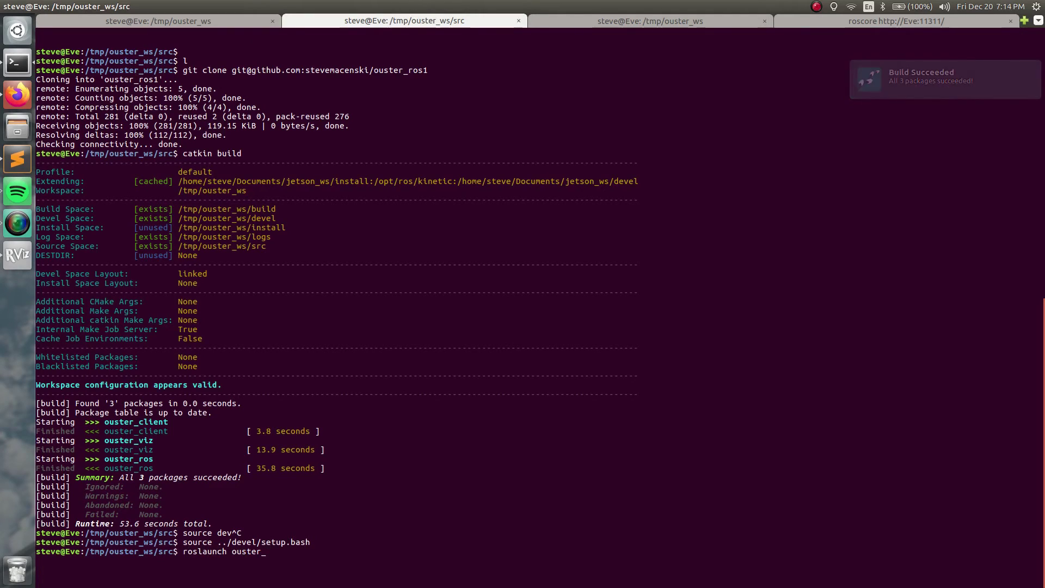
type("ros")
key("Tab")
key("Tab")
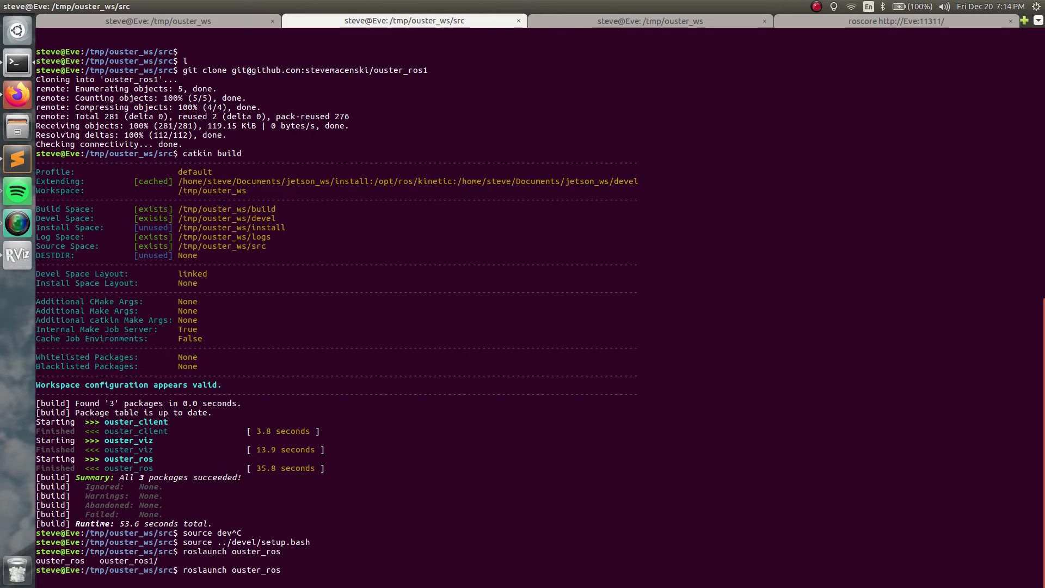
type("os1.launch")
key("Return")
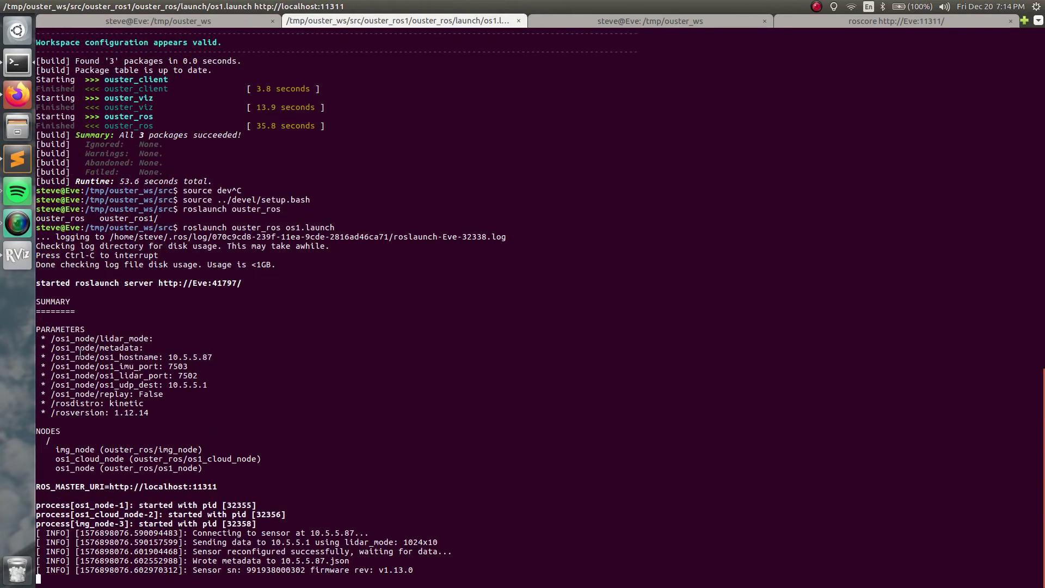
Step: Examine the launch output for the started nodes, sensor and destination addresses, lidar mode, metadata file, serial number and firmware revision
triple_click(68, 451)
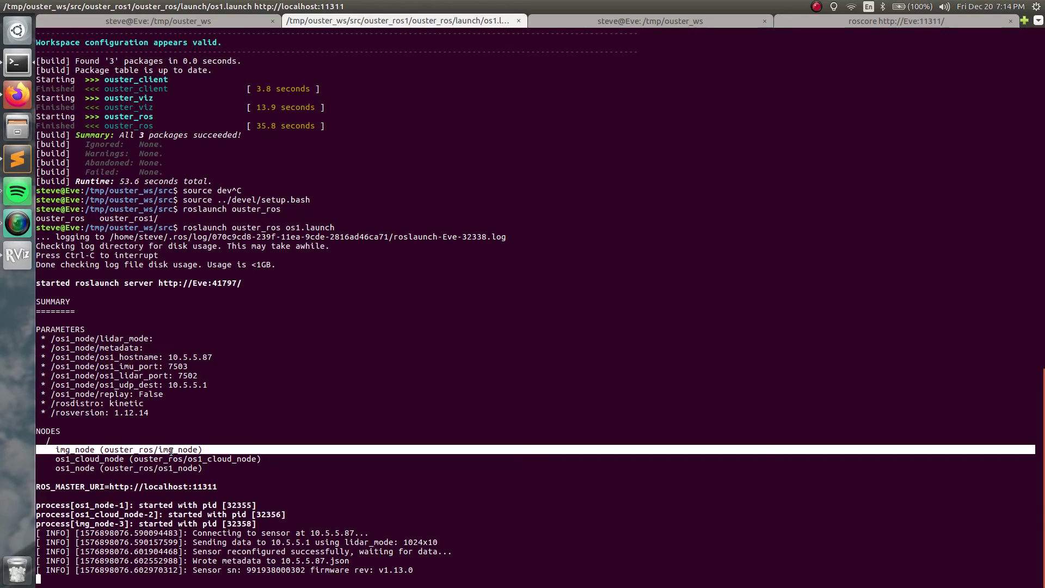
double_click(97, 458)
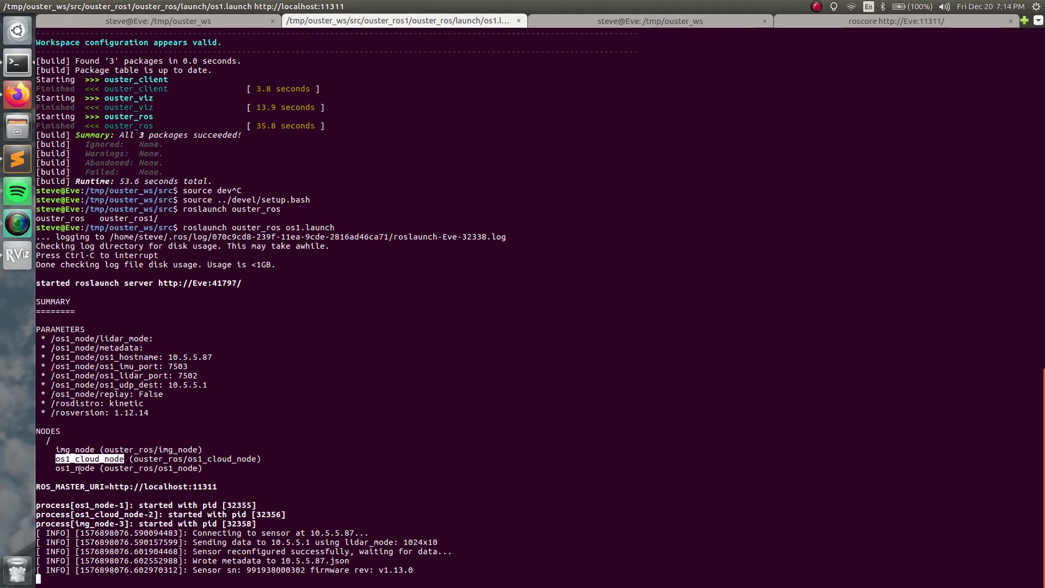
double_click(80, 469)
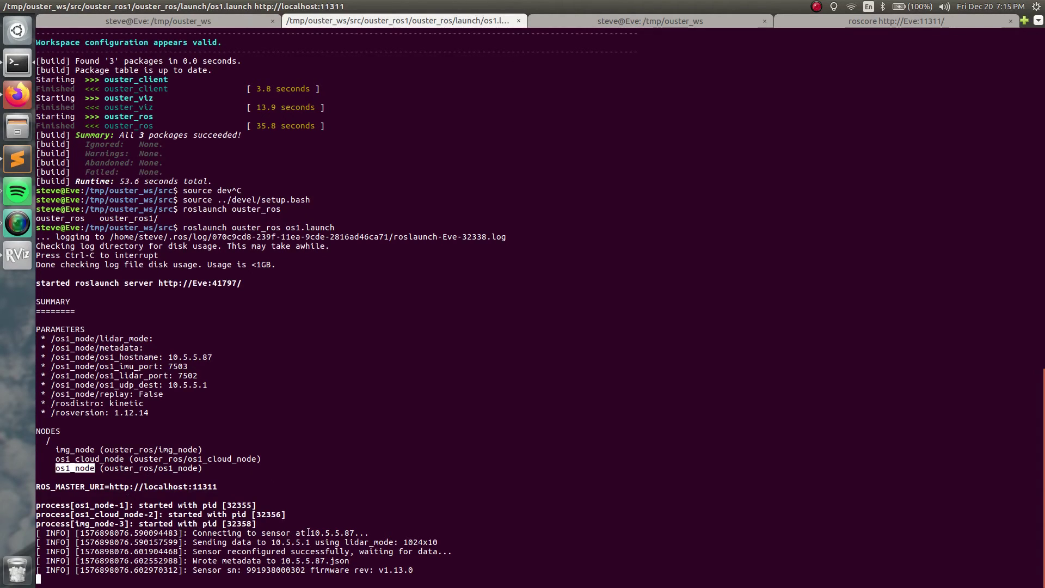
left_click_drag(309, 532, 354, 531)
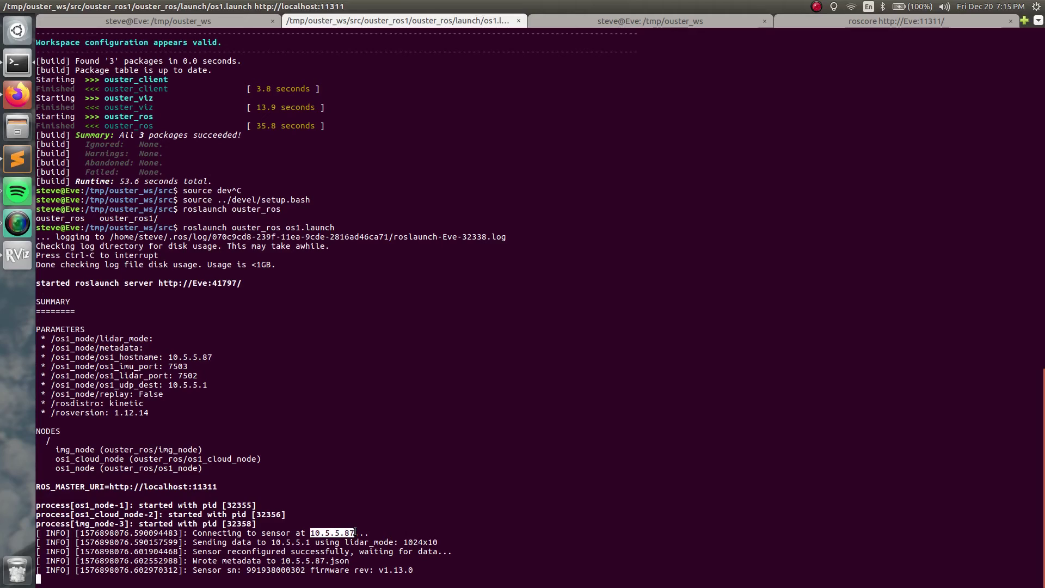
left_click_drag(198, 541, 313, 543)
left_click(275, 541)
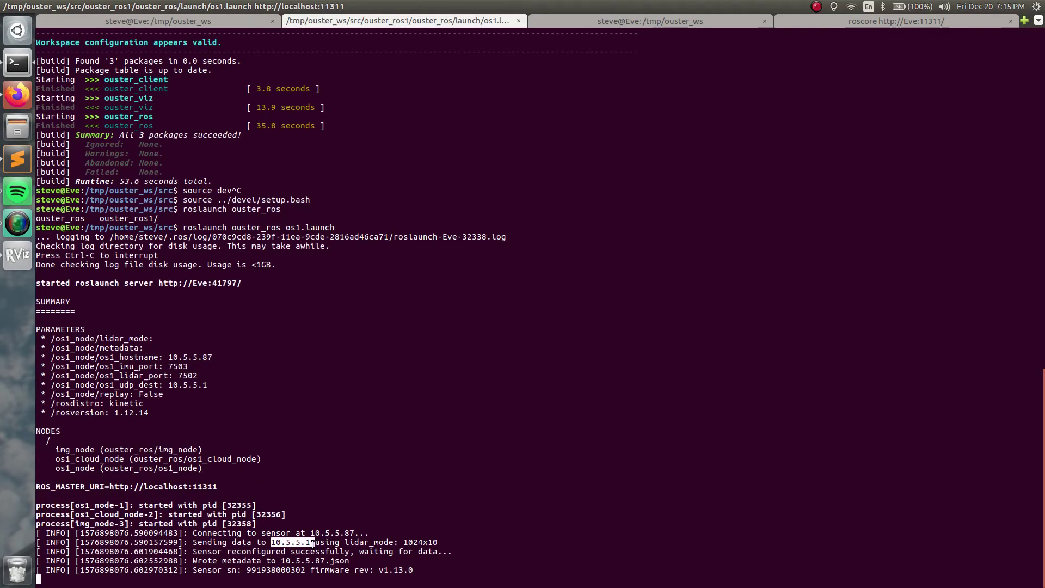
double_click(417, 542)
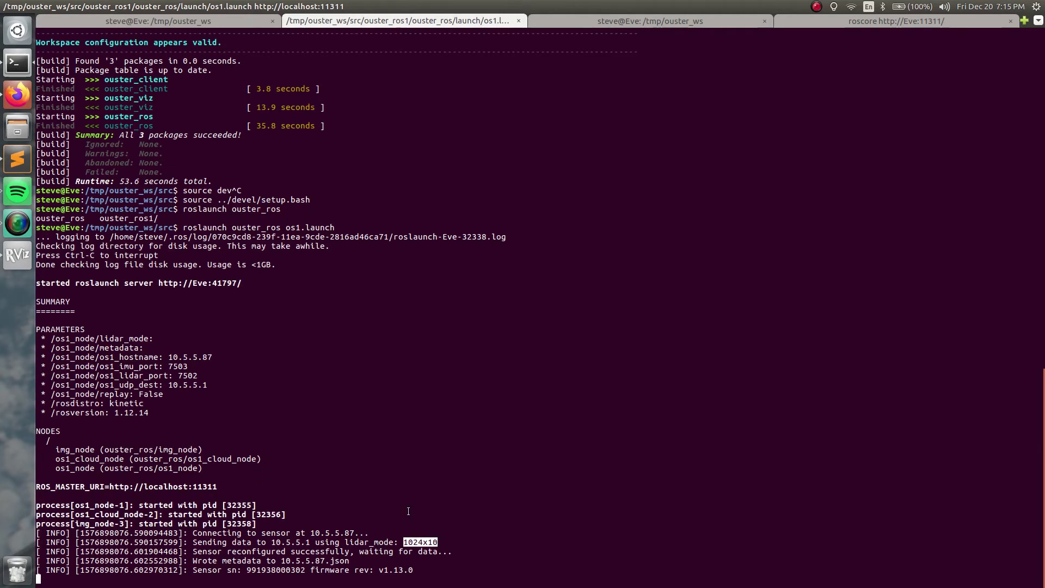
left_click_drag(199, 552, 445, 551)
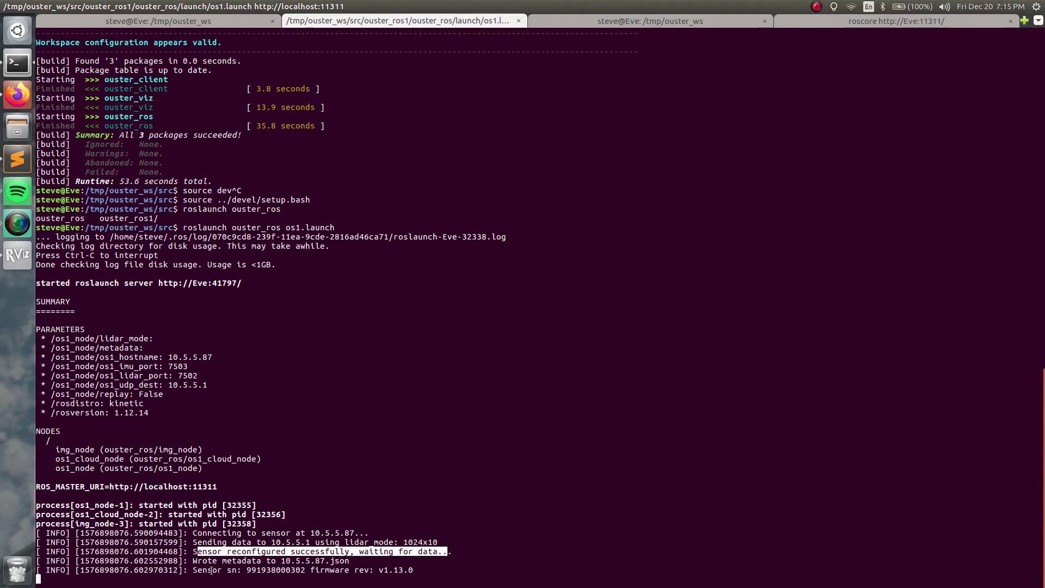
left_click_drag(207, 561, 285, 559)
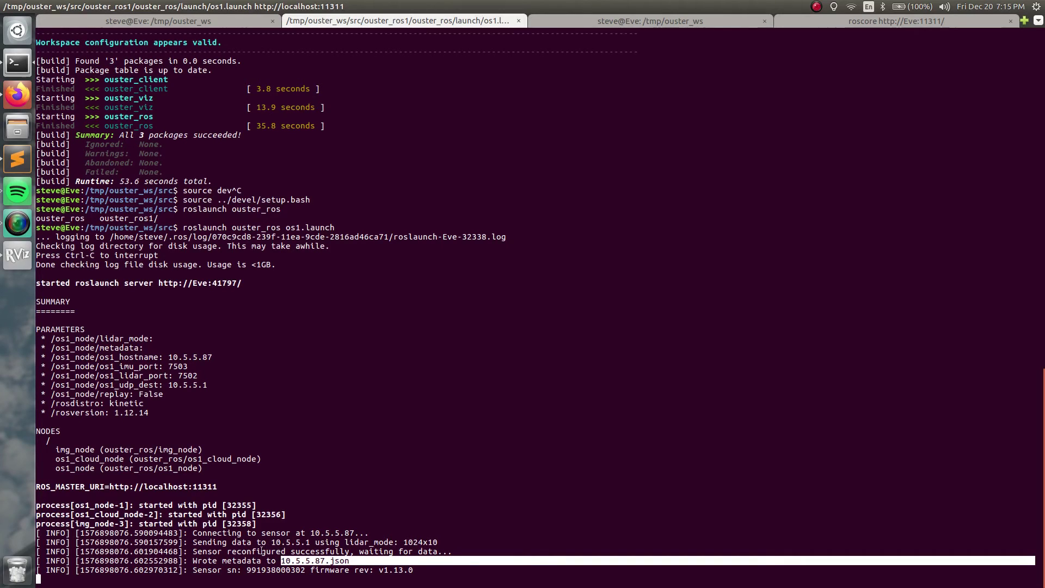
double_click(261, 570)
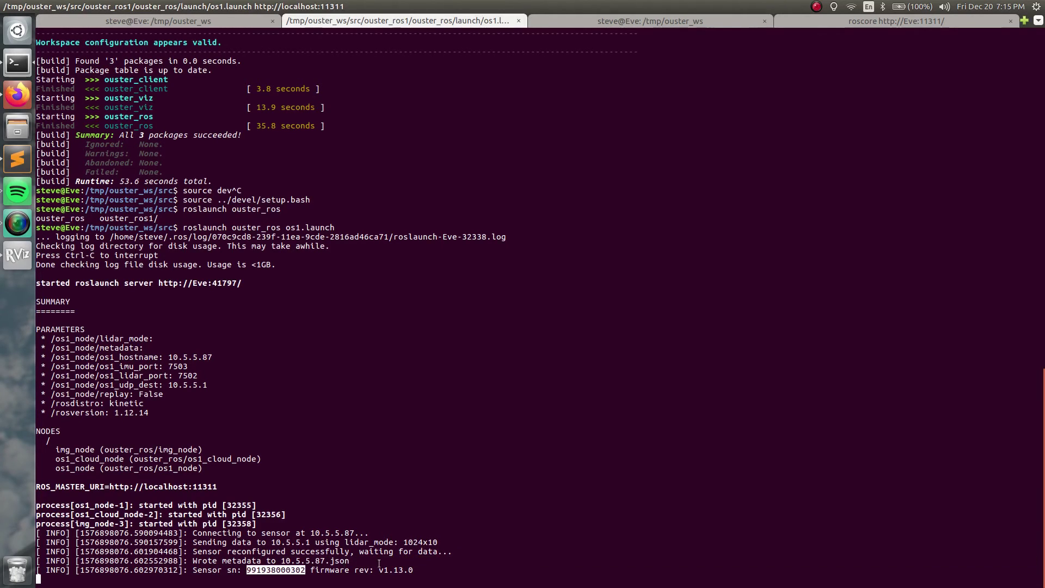
left_click_drag(412, 569, 370, 570)
left_click(370, 570)
Step: Switch to RViz and examine the room's live point cloud, closing in on the windows and the corner beside them
left_click(18, 262)
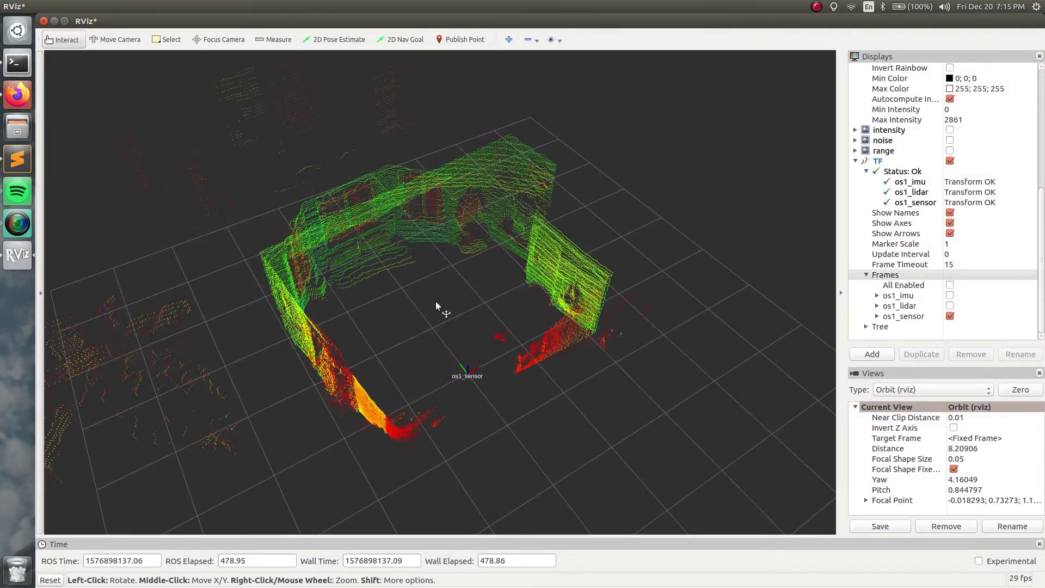
left_click_drag(450, 296, 348, 259)
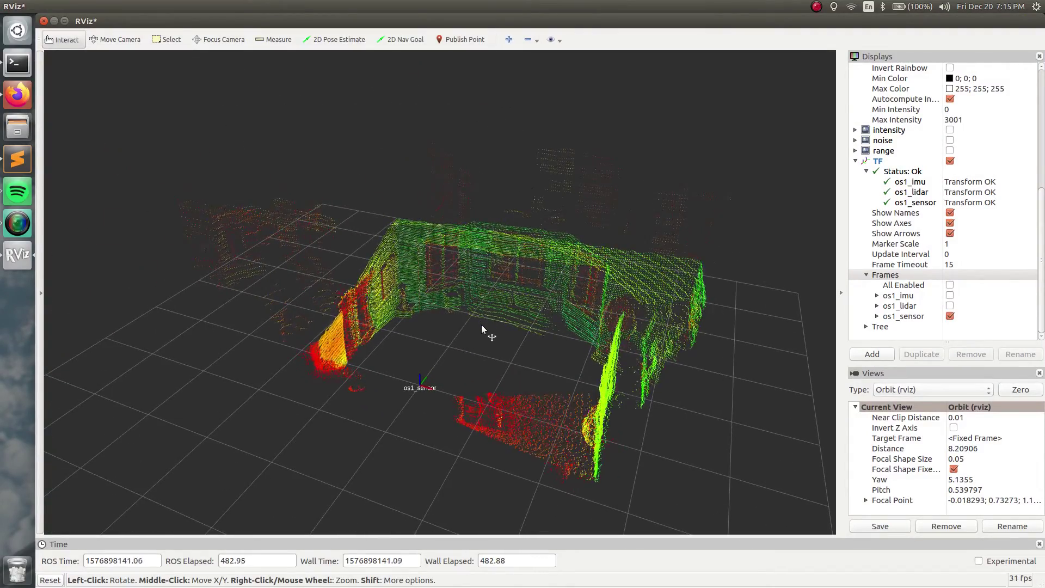
left_click_drag(481, 324, 492, 293)
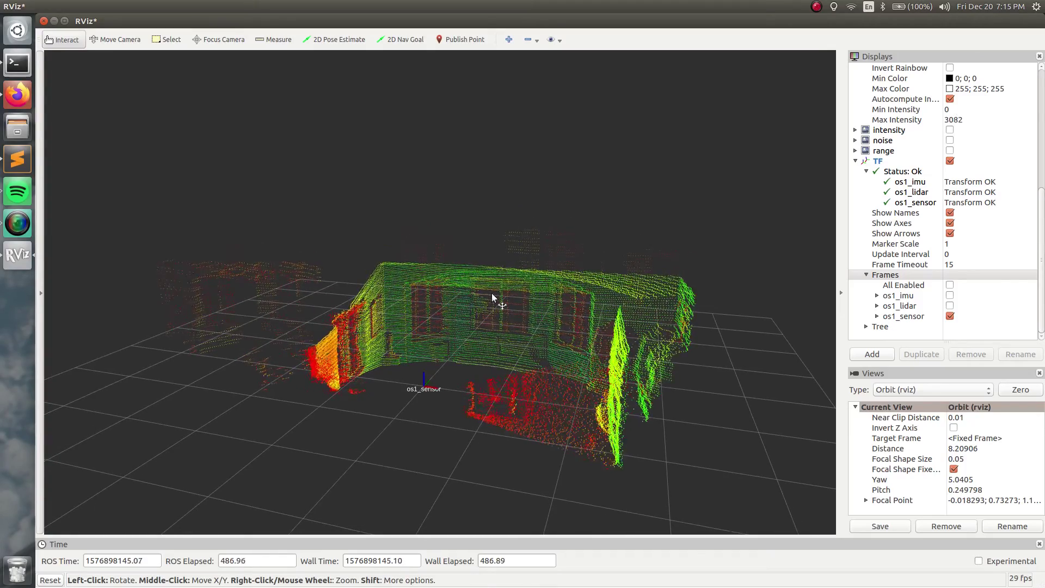
left_click_drag(491, 293, 404, 459)
scroll(459, 303, "up", 9)
scroll(397, 450, "up", 5)
middle_click_drag(372, 454, 445, 156)
scroll(351, 361, "up", 10)
scroll(351, 363, "up", 4)
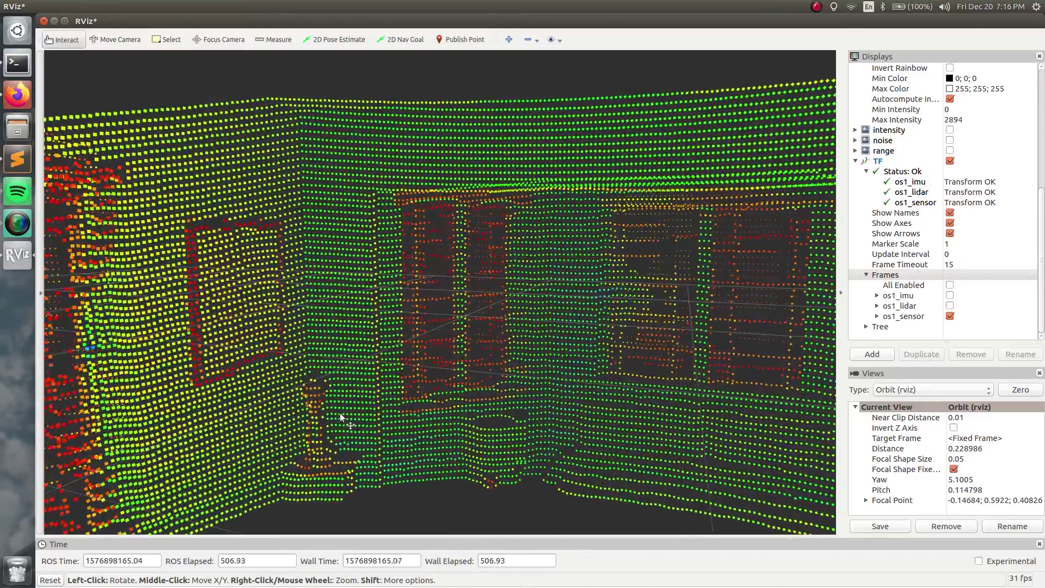
middle_click_drag(340, 413, 440, 371)
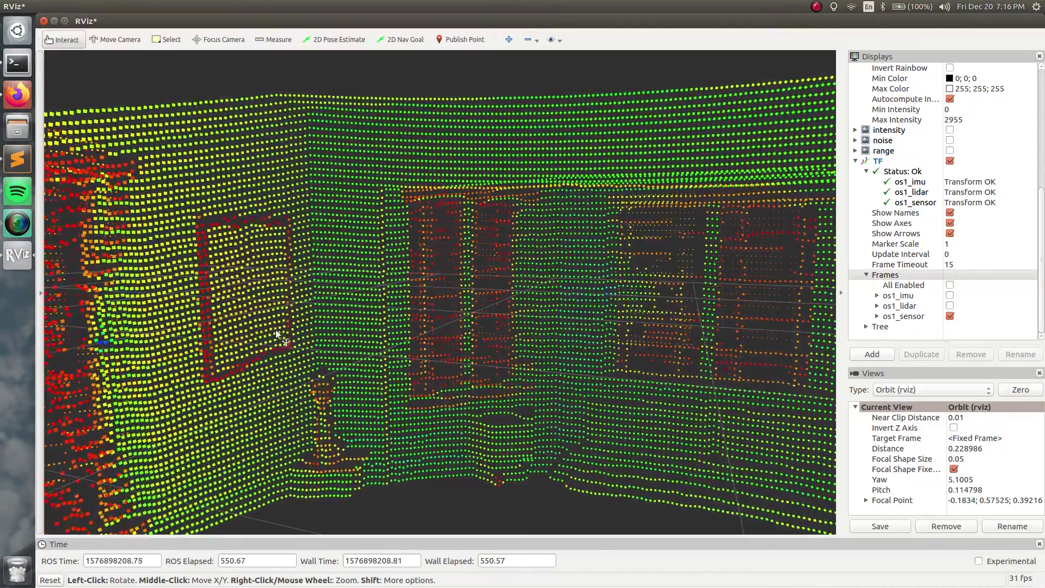
Step: Examine the point cloud of the side wall with the rectangular frame, and the room's floor area from above
left_click_drag(277, 334, 200, 340)
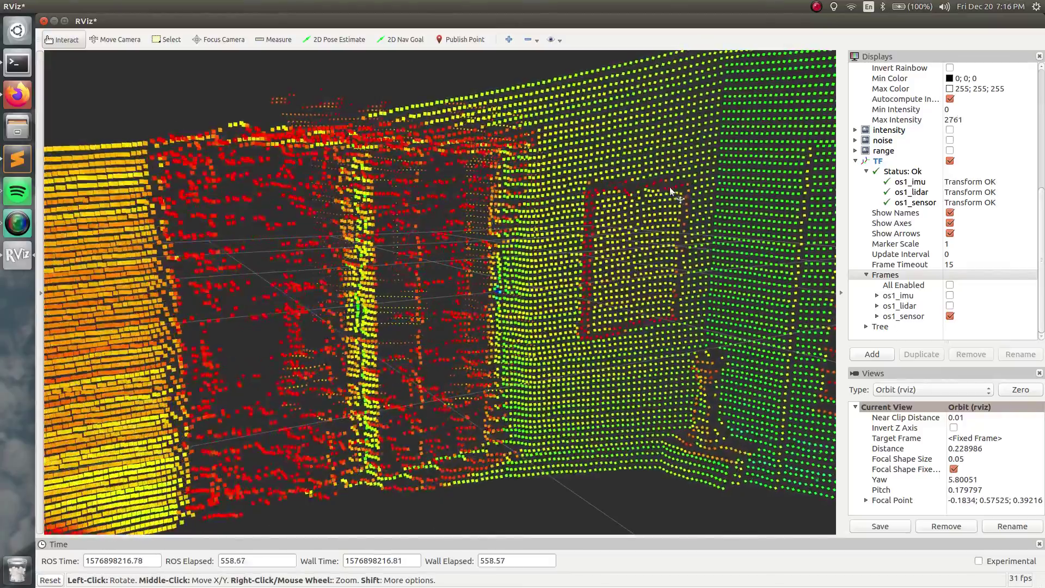
left_click_drag(669, 187, 608, 359)
scroll(618, 316, "down", 13)
scroll(621, 307, "down", 3)
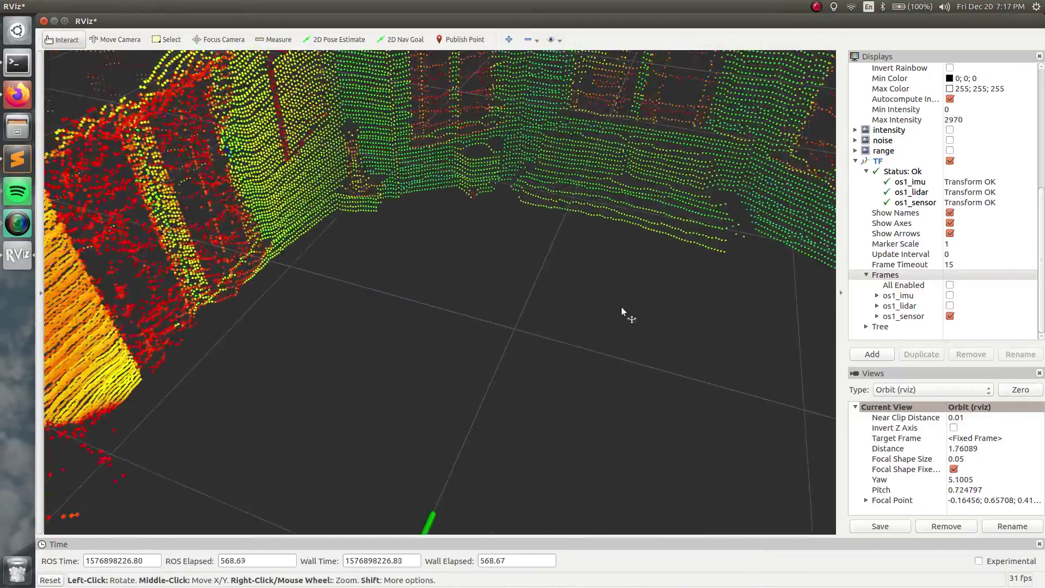
scroll(622, 307, "down", 6)
middle_click_drag(645, 203, 606, 375)
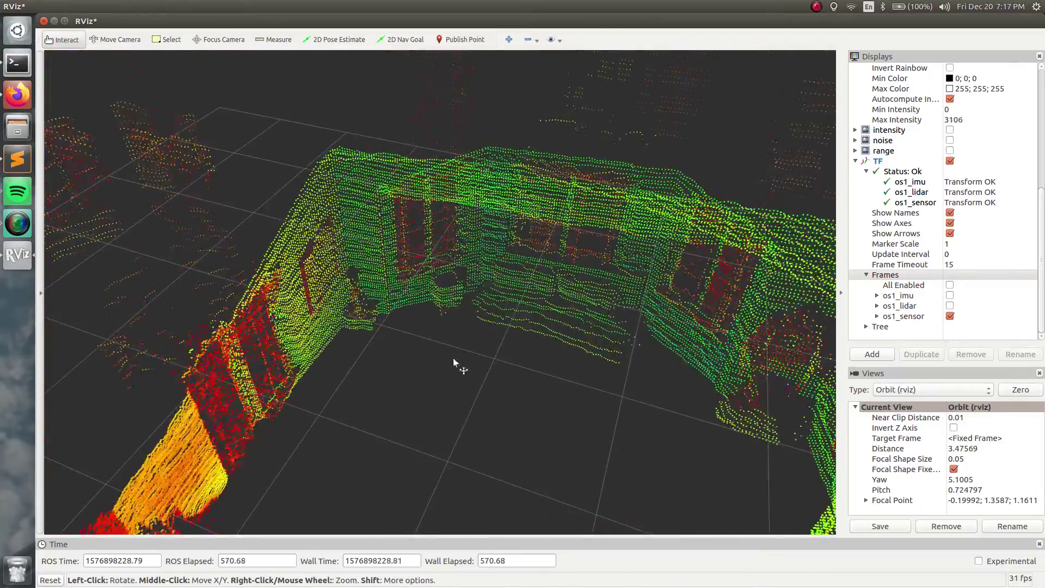
Step: Examine the point cloud closely around the rounded object between the windows and the adjoining wall
left_click_drag(442, 366, 599, 336)
scroll(598, 336, "up", 3)
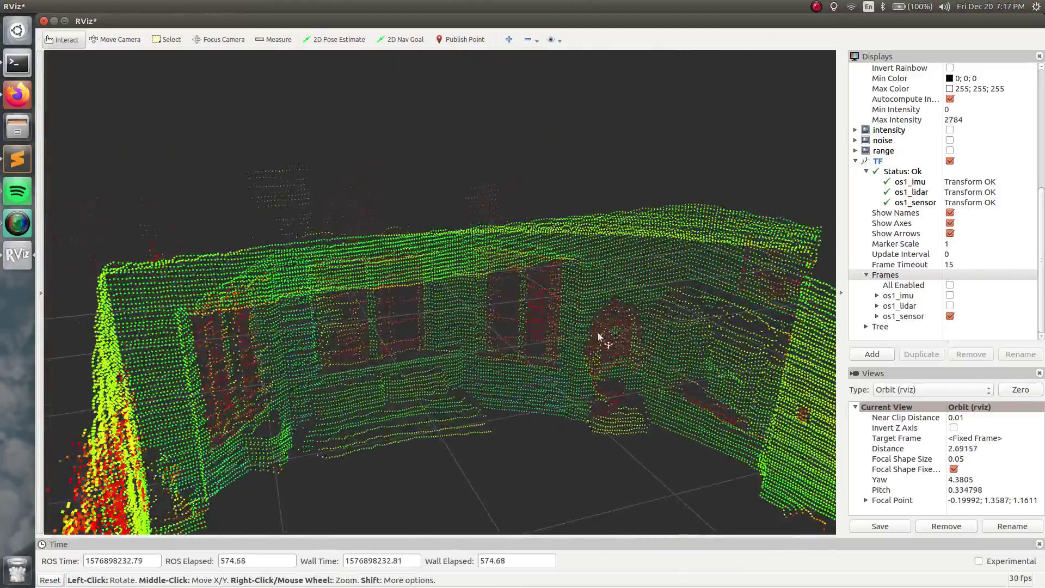
scroll(598, 333, "up", 5)
middle_click_drag(642, 364, 135, 295)
scroll(571, 366, "up", 1)
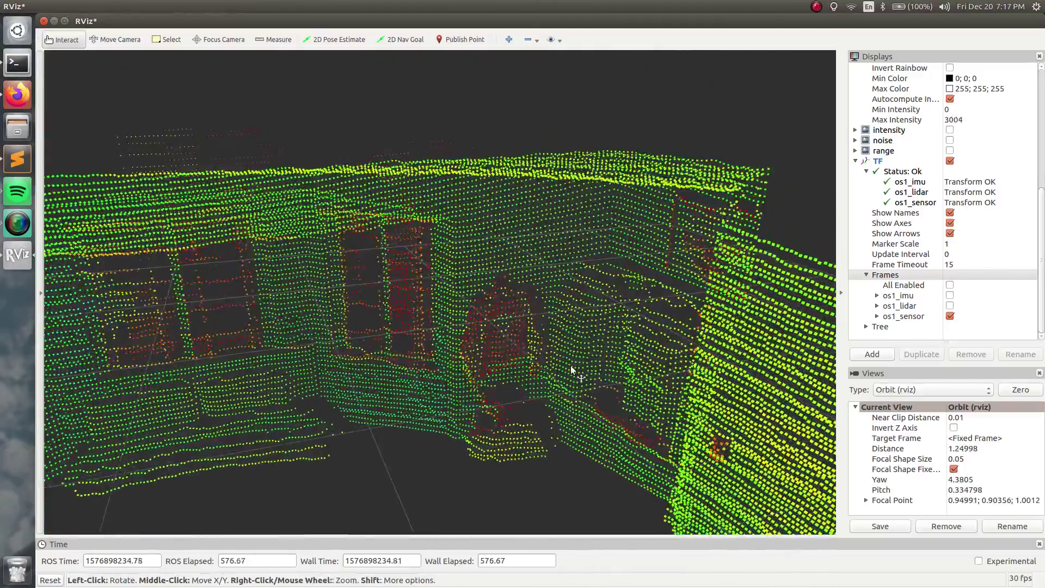
scroll(570, 364, "up", 5)
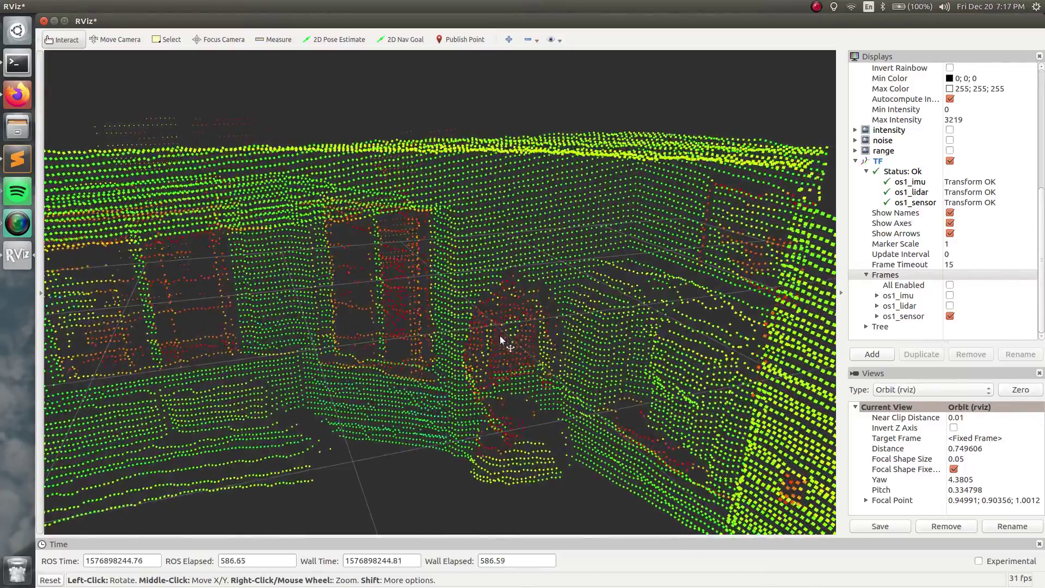
scroll(513, 376, "down", 6)
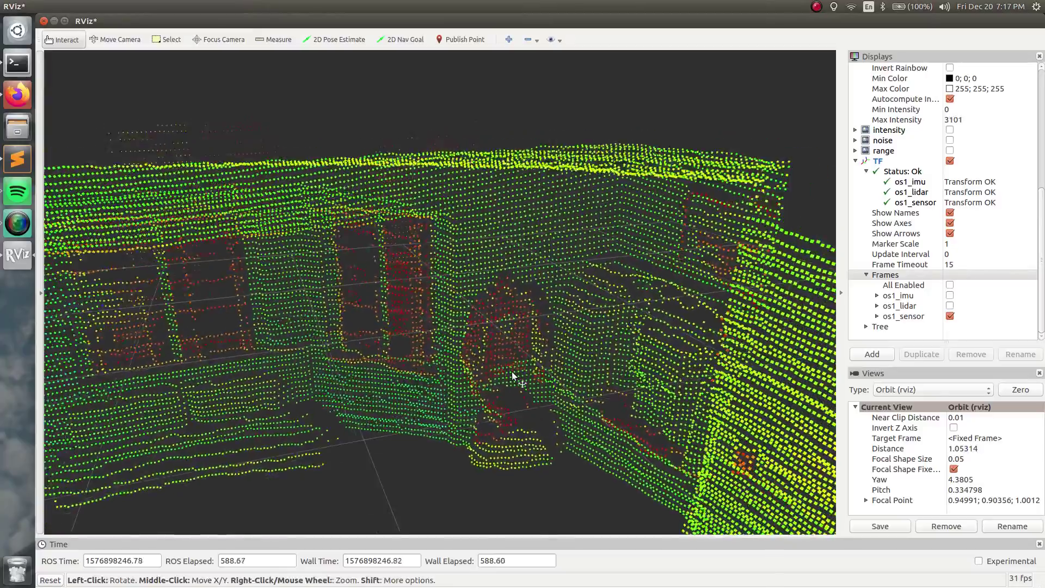
Step: Examine the room's point cloud from farther back, covering the row of windows and the near wall
left_click_drag(529, 415, 497, 393)
scroll(566, 436, "down", 3)
scroll(566, 435, "down", 3)
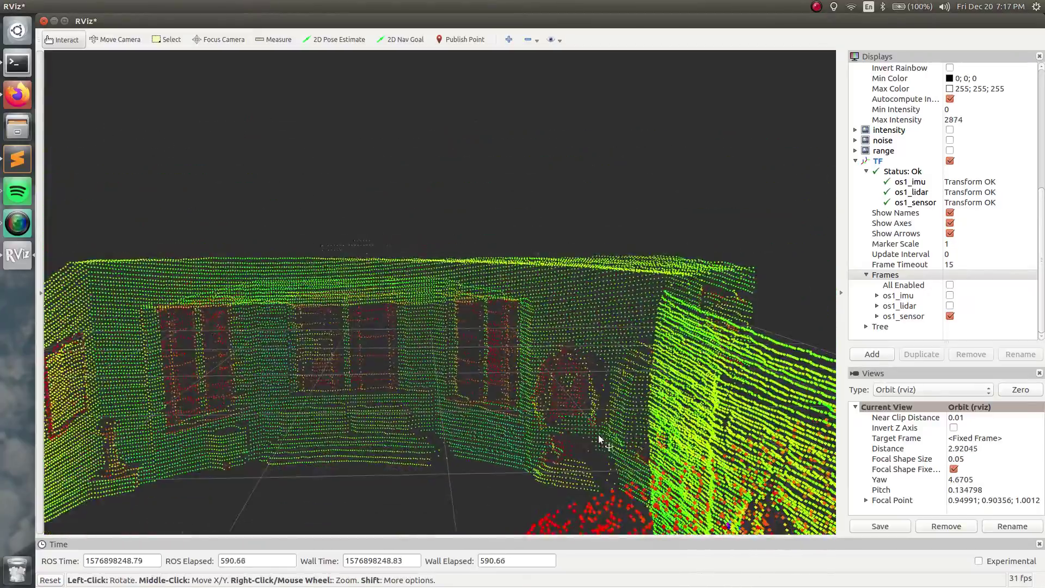
left_click_drag(594, 436, 559, 450)
middle_click_drag(631, 391, 614, 417)
left_click_drag(614, 417, 637, 427)
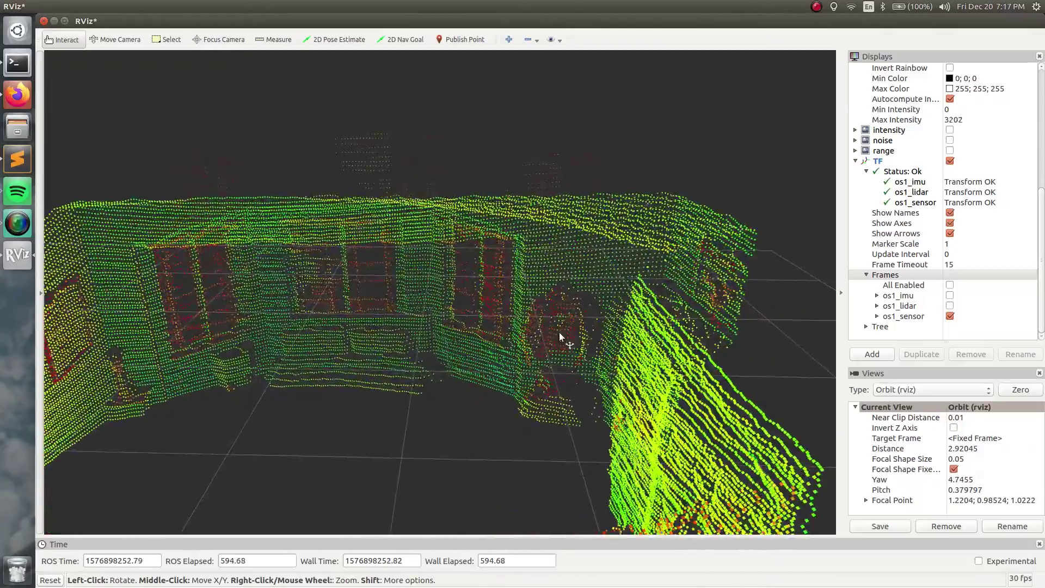
Step: Examine the row of windows in the room's point cloud, including the wall holding the triangular object
scroll(560, 332, "up", 6)
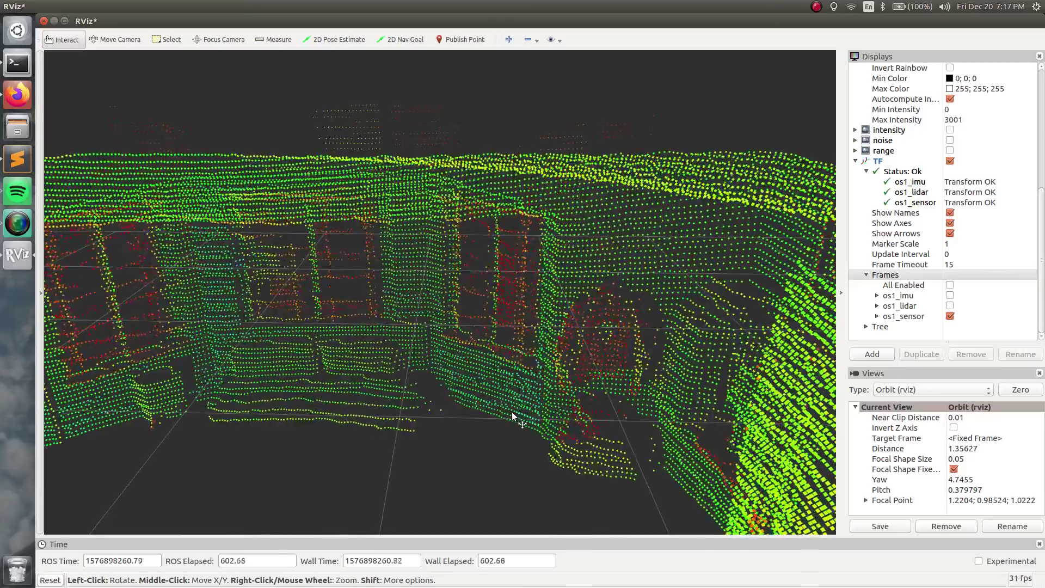
scroll(460, 408, "down", 7)
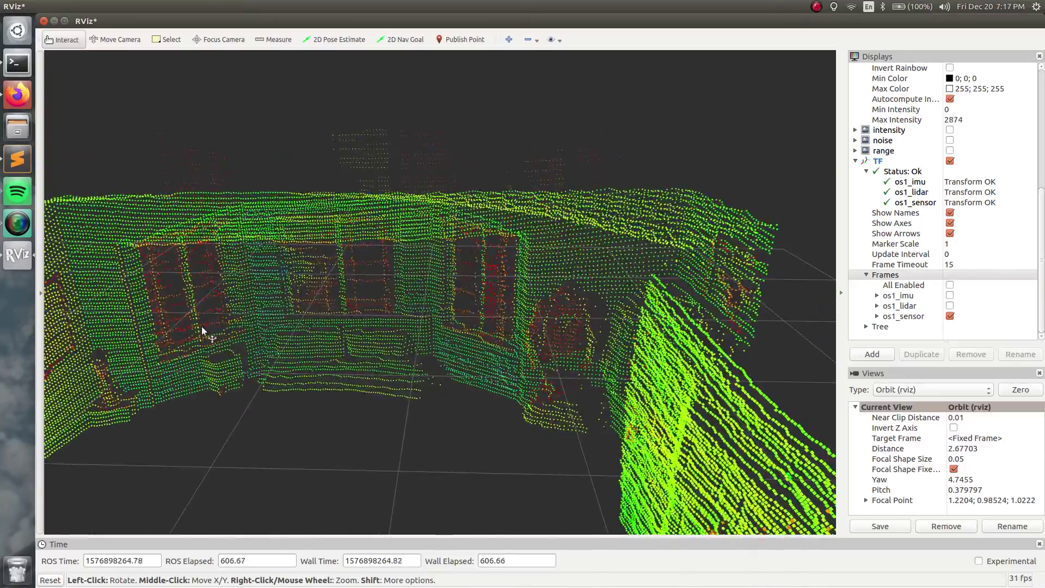
left_click_drag(169, 428, 303, 427)
left_click_drag(287, 280, 307, 322)
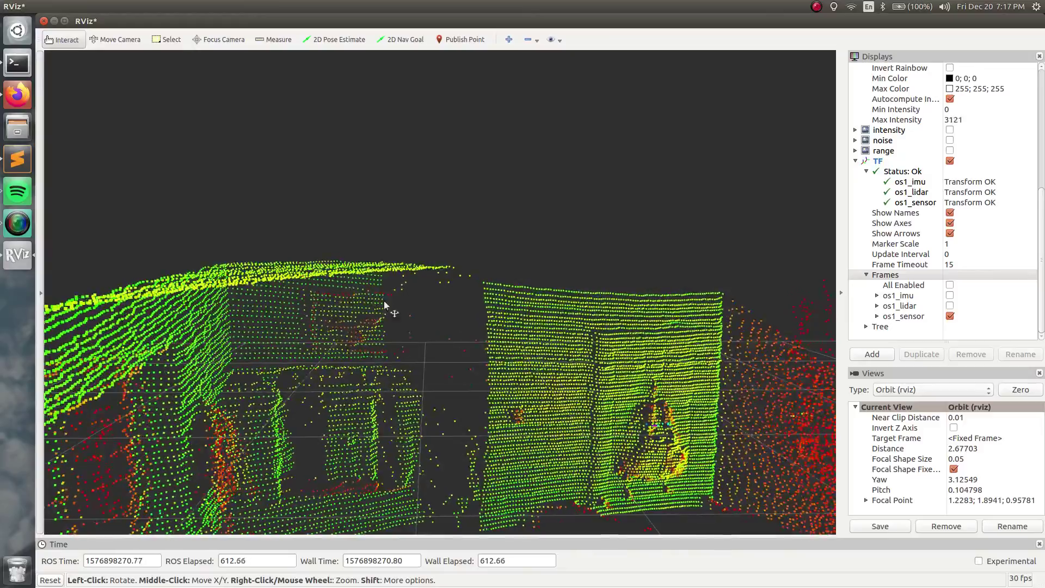
right_click_drag(352, 341, 369, 404)
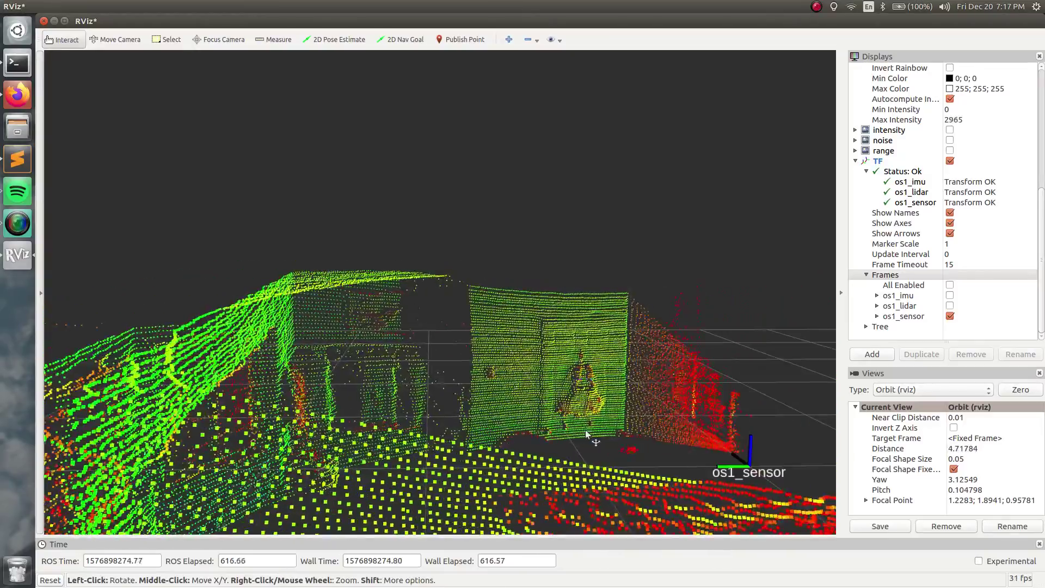
scroll(592, 435, "up", 3)
middle_click_drag(622, 456, 469, 456)
scroll(469, 456, "up", 5)
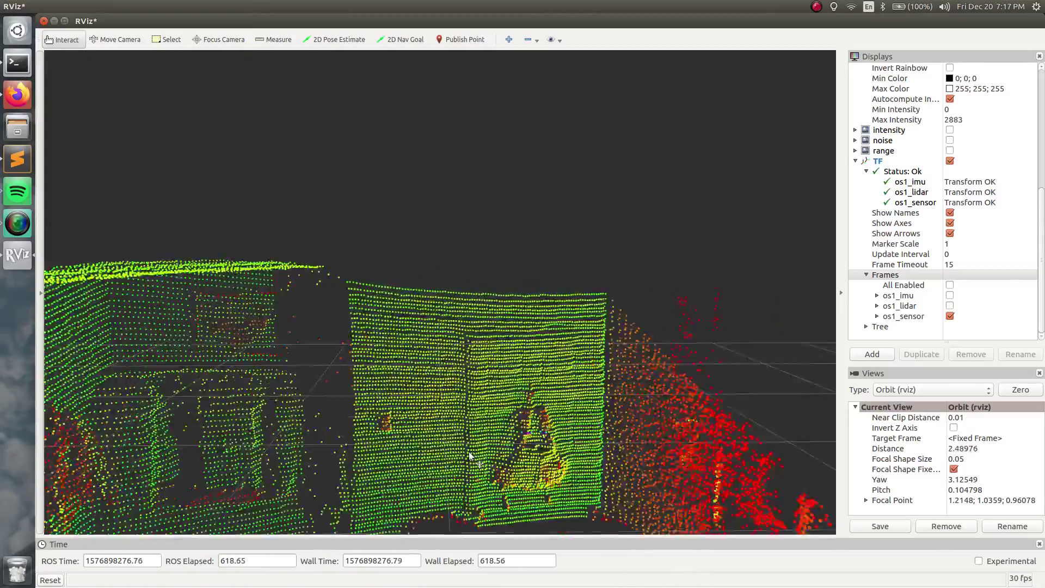
Step: Examine the triangular object on its wall up close, plus the adjoining red-coloured wall from an elevated angle
middle_click_drag(547, 487, 475, 269)
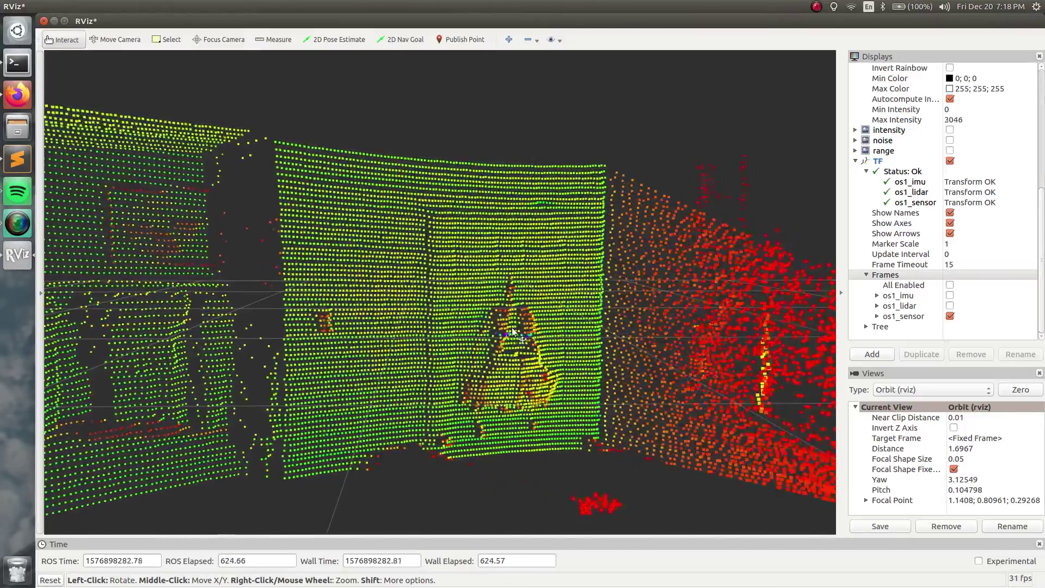
left_click_drag(496, 334, 419, 265)
scroll(568, 418, "up", 5)
middle_click_drag(568, 418, 556, 355)
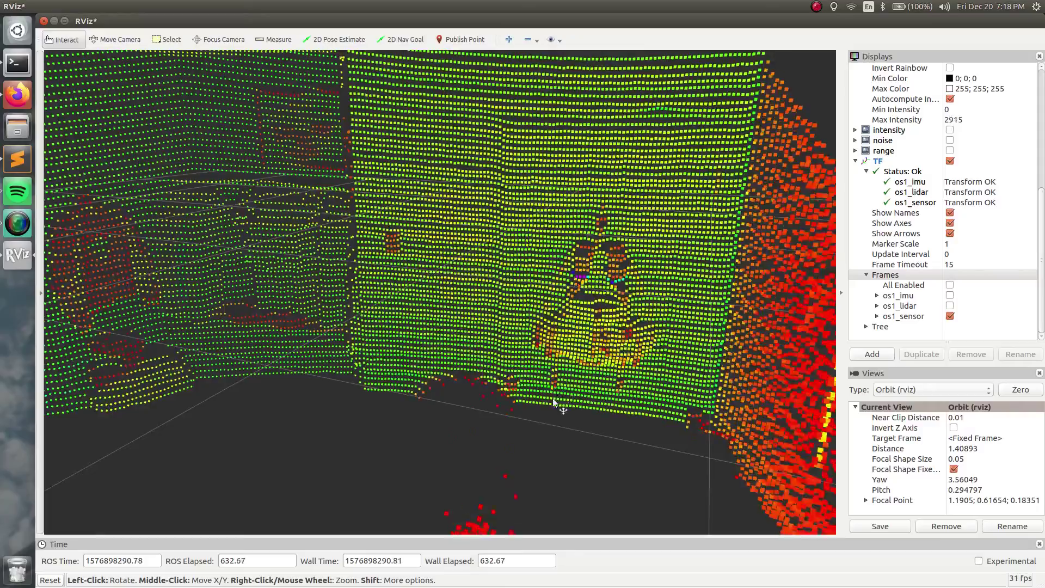
scroll(606, 362, "down", 7)
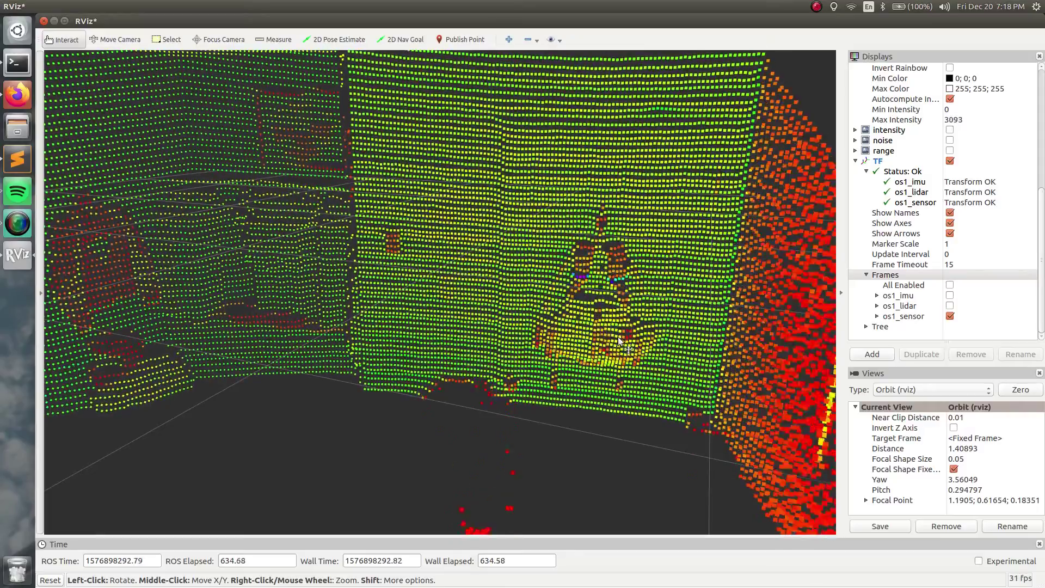
left_click_drag(618, 337, 660, 347)
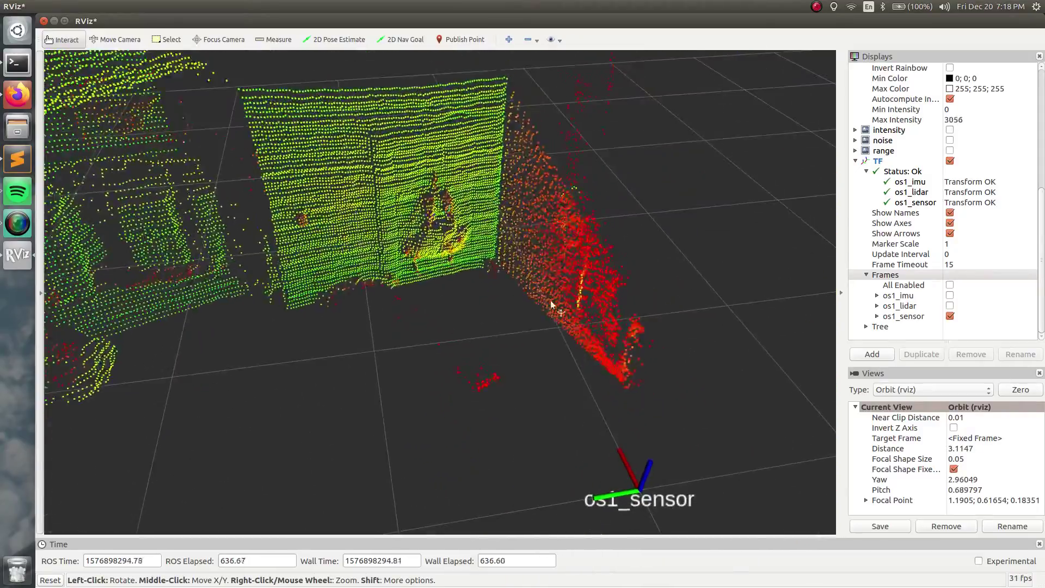
middle_click_drag(420, 223, 448, 391)
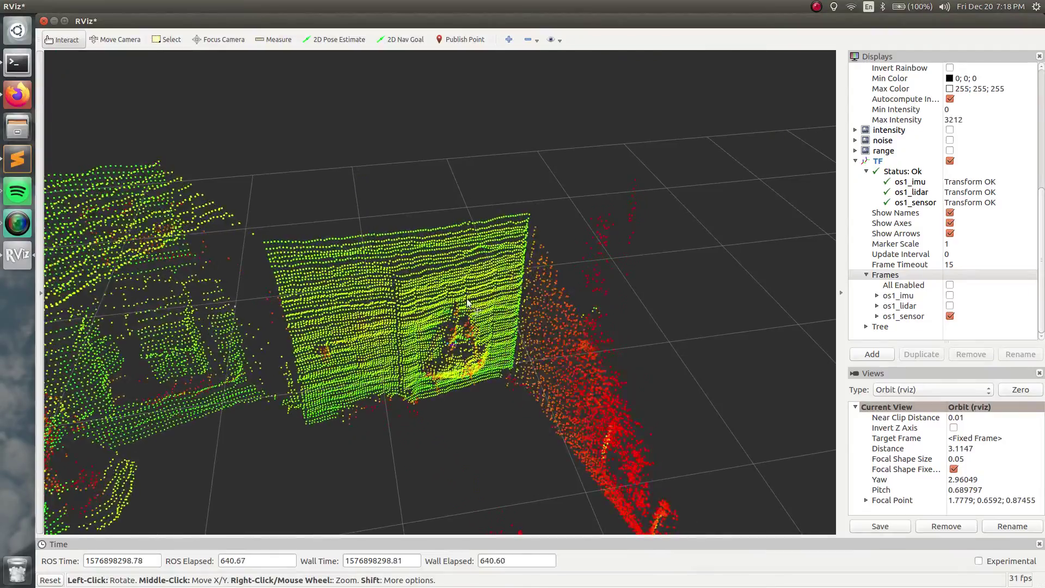
left_click_drag(446, 314, 369, 425)
scroll(355, 338, "up", 7)
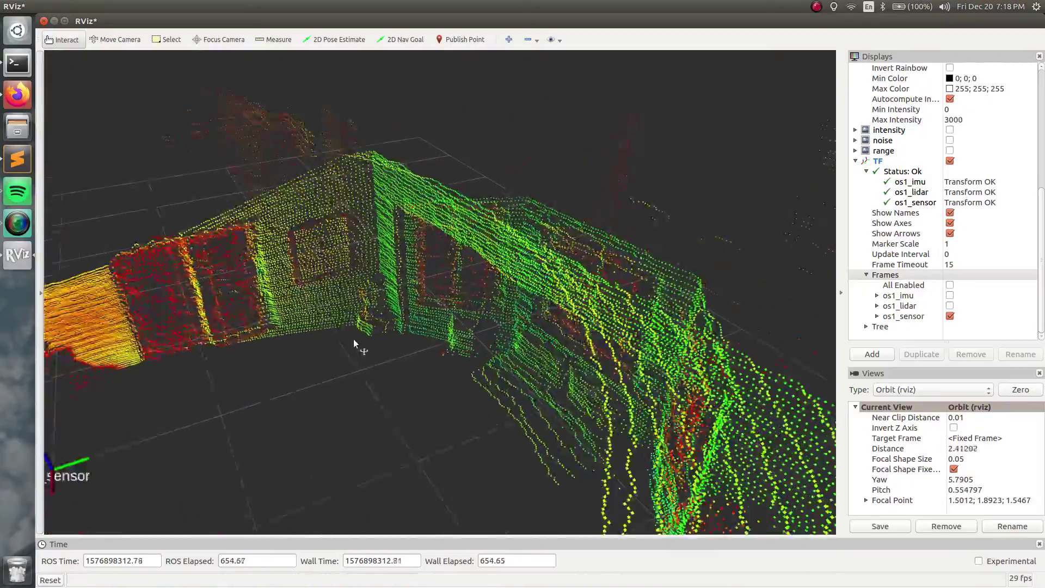
Step: Examine the window bay and room corner from inside and above, including the scattered points beyond the windows
scroll(348, 325, "down", 13)
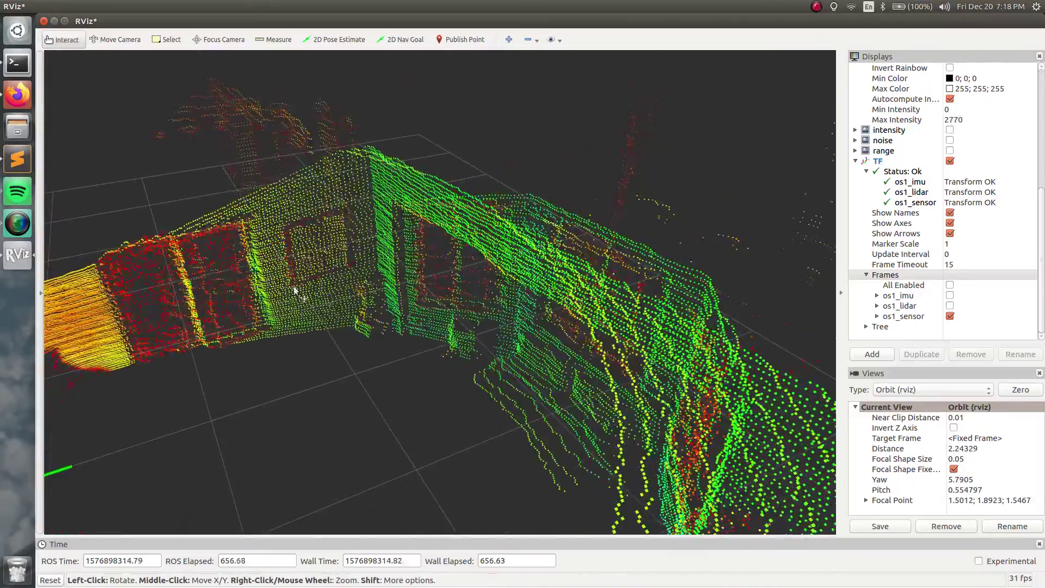
left_click_drag(319, 343, 485, 198)
middle_click_drag(487, 199, 519, 317)
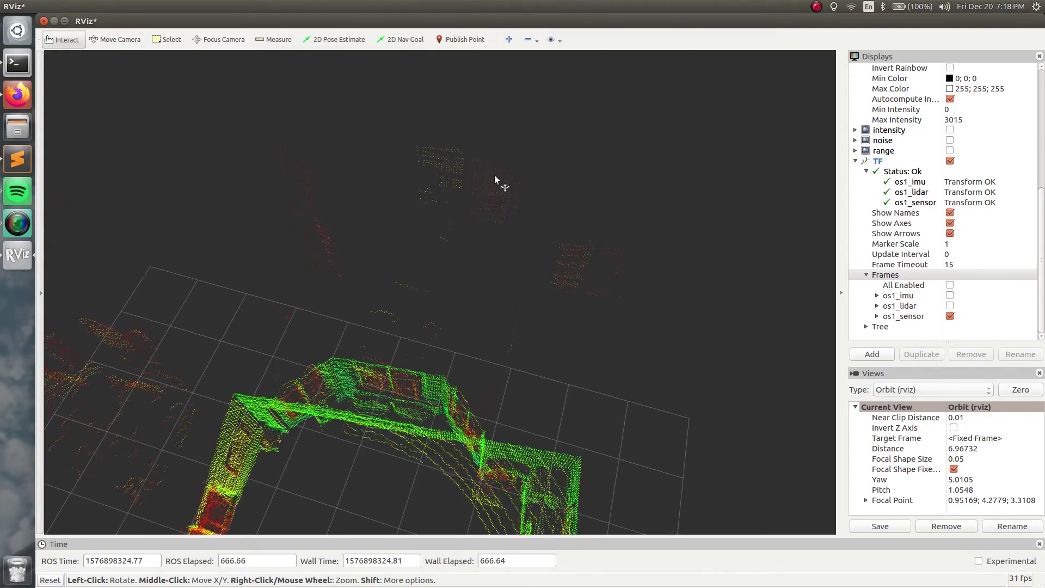
left_click_drag(430, 388, 466, 261)
middle_click_drag(474, 376, 518, 178)
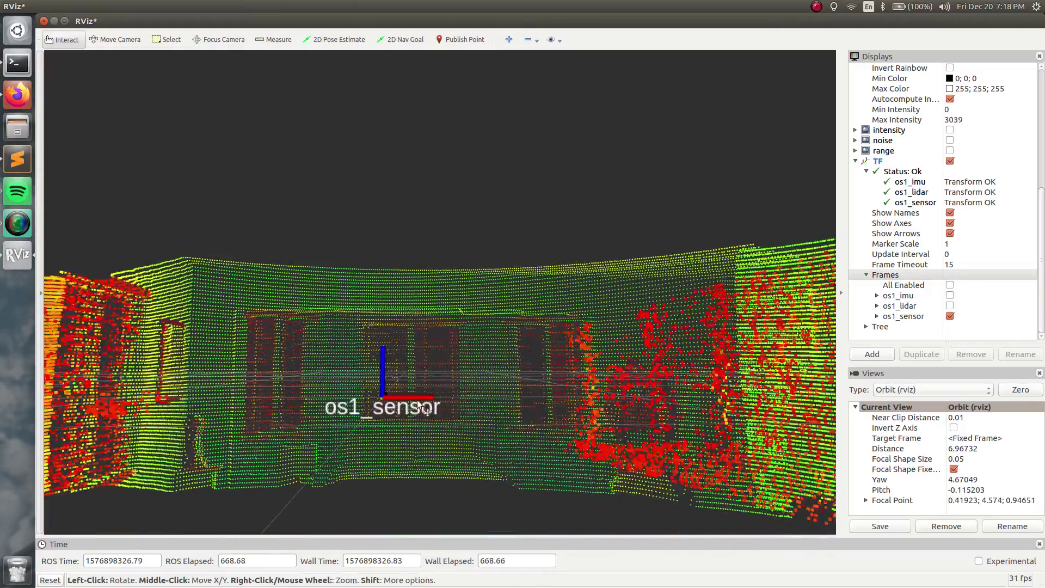
middle_click_drag(458, 311, 416, 517)
scroll(415, 494, "down", 1)
scroll(415, 494, "down", 2)
left_click_drag(457, 385, 239, 385)
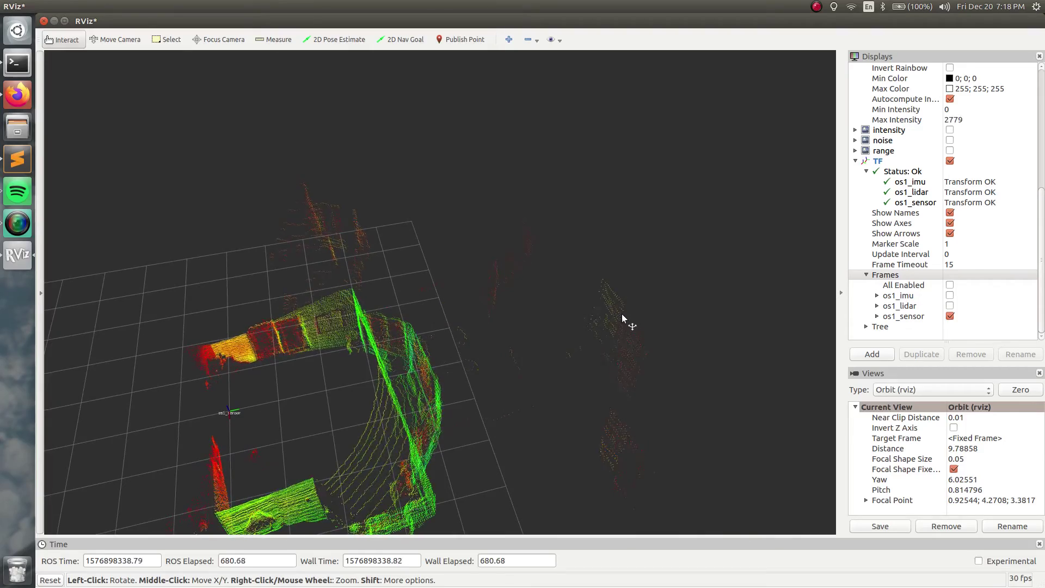
Step: Examine the scattered points outside the room's walls from an elevated viewpoint
left_click_drag(626, 324, 622, 350)
middle_click_drag(354, 272, 469, 413)
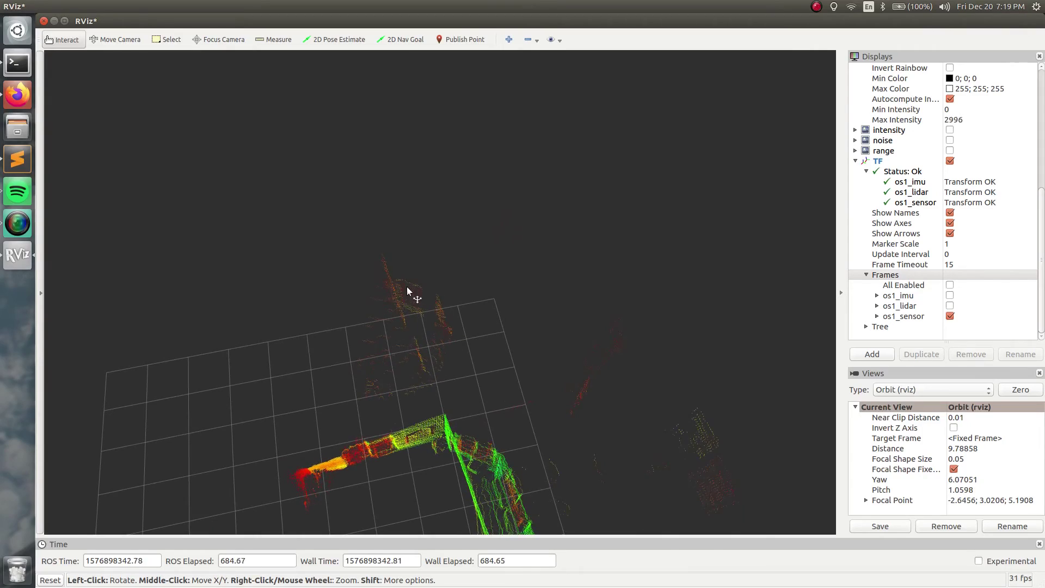
middle_click_drag(465, 465, 412, 259)
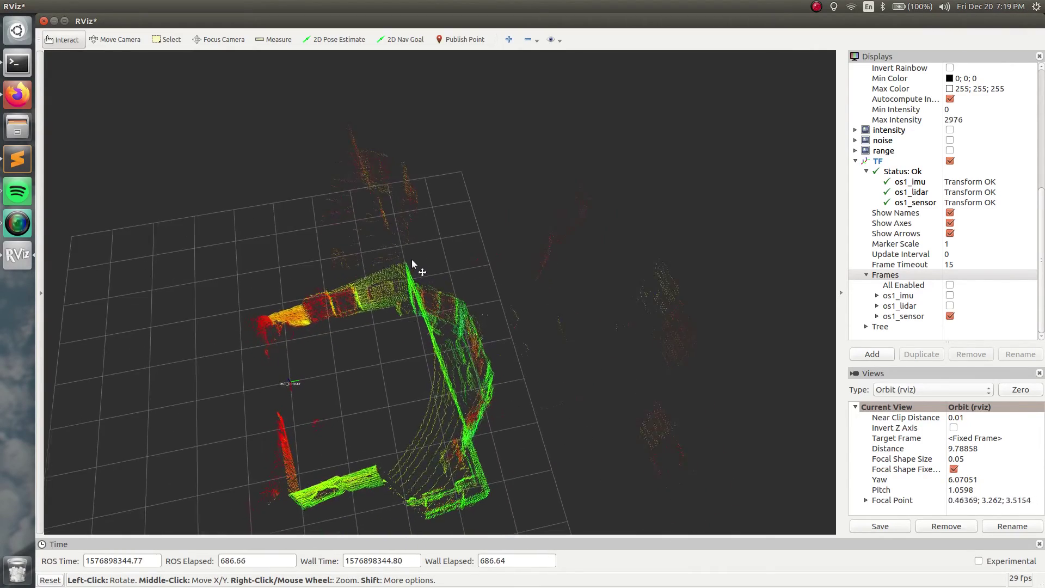
left_click_drag(402, 394, 255, 418)
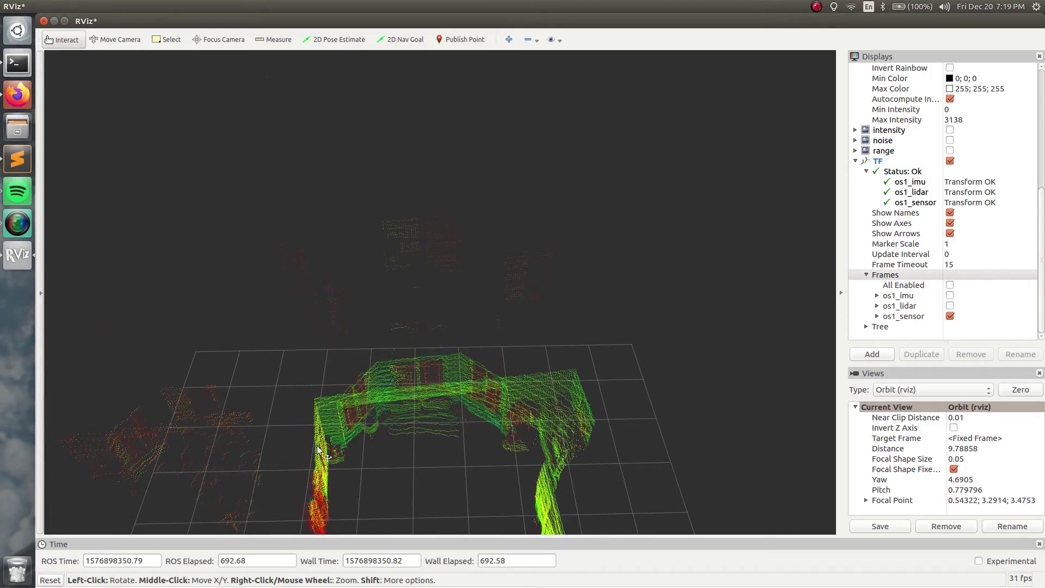
scroll(345, 416, "down", 3)
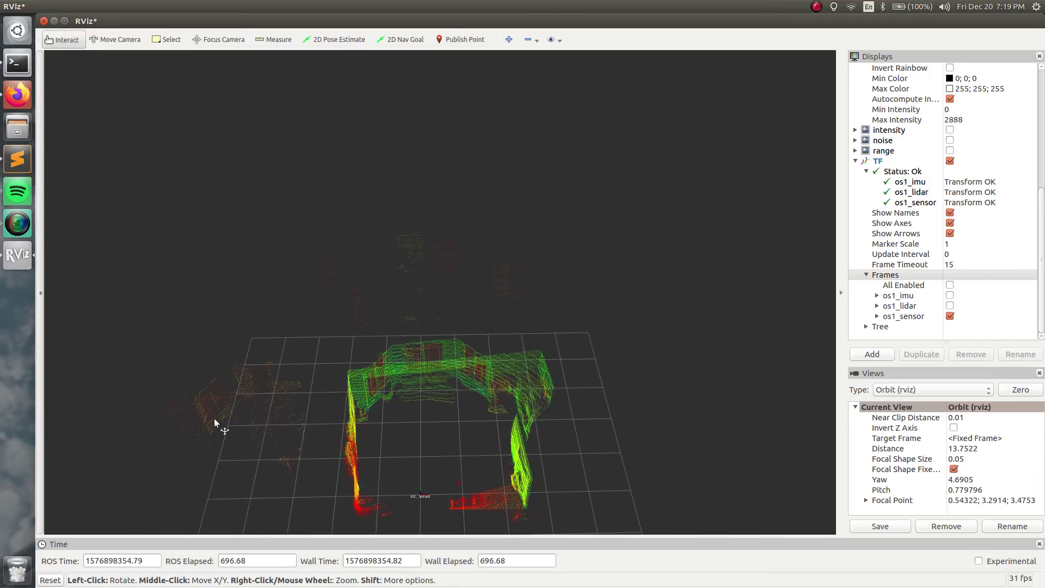
scroll(215, 418, "up", 5)
middle_click_drag(215, 418, 393, 319)
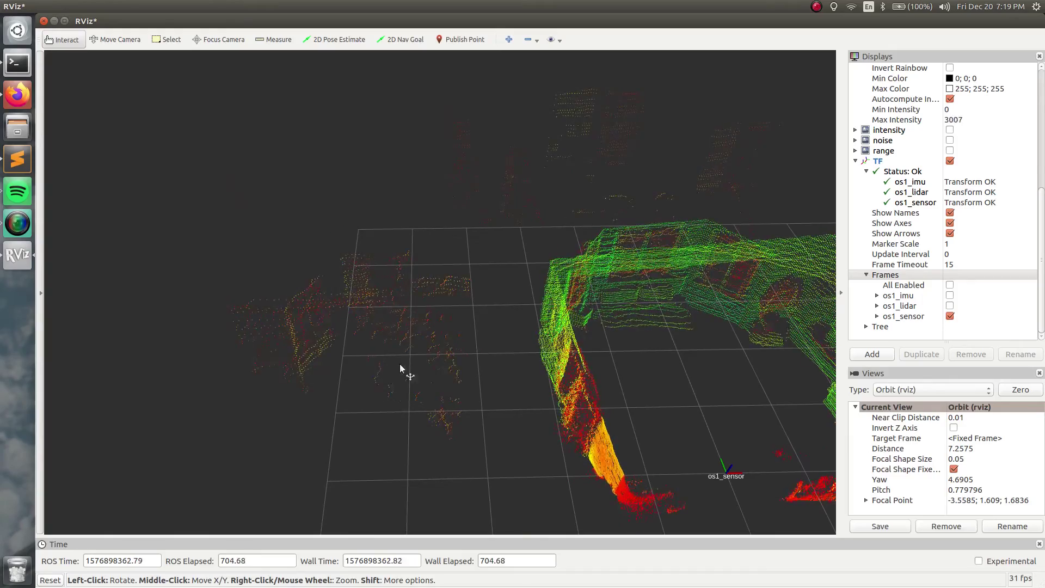
Step: Examine the room's outline and the returns outside it in a straight-down plan view
middle_click_drag(479, 399, 197, 365)
left_click_drag(323, 374, 459, 463)
middle_click_drag(502, 465, 479, 226)
left_click_drag(479, 227, 465, 301)
scroll(560, 208, "down", 4)
middle_click_drag(561, 208, 488, 189)
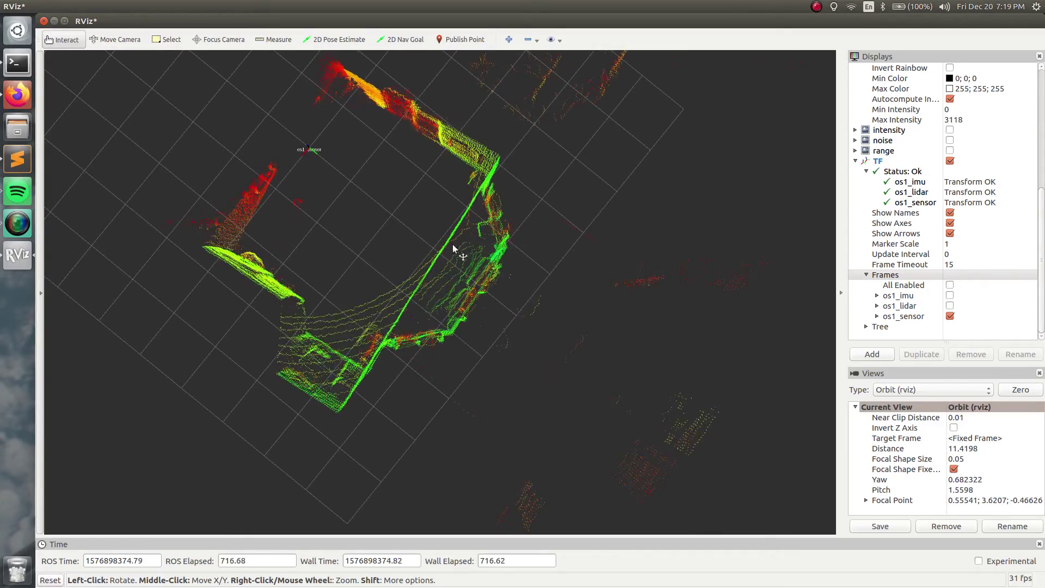
left_click_drag(452, 248, 469, 262)
middle_click_drag(462, 262, 567, 235)
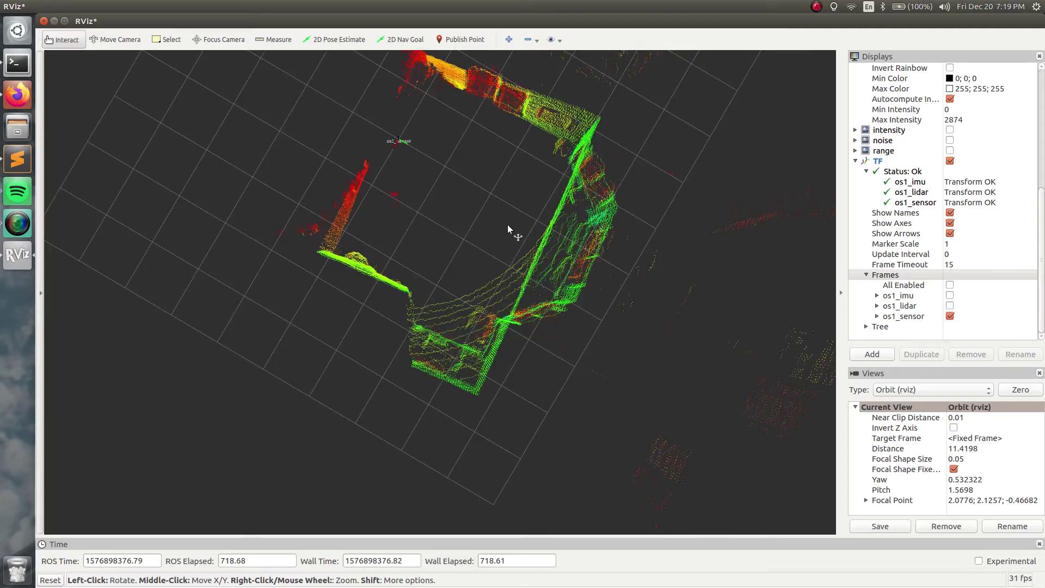
Step: Examine the whole room's point cloud from oblique angles, below floor level and behind the sensor
left_click_drag(508, 228, 412, 235)
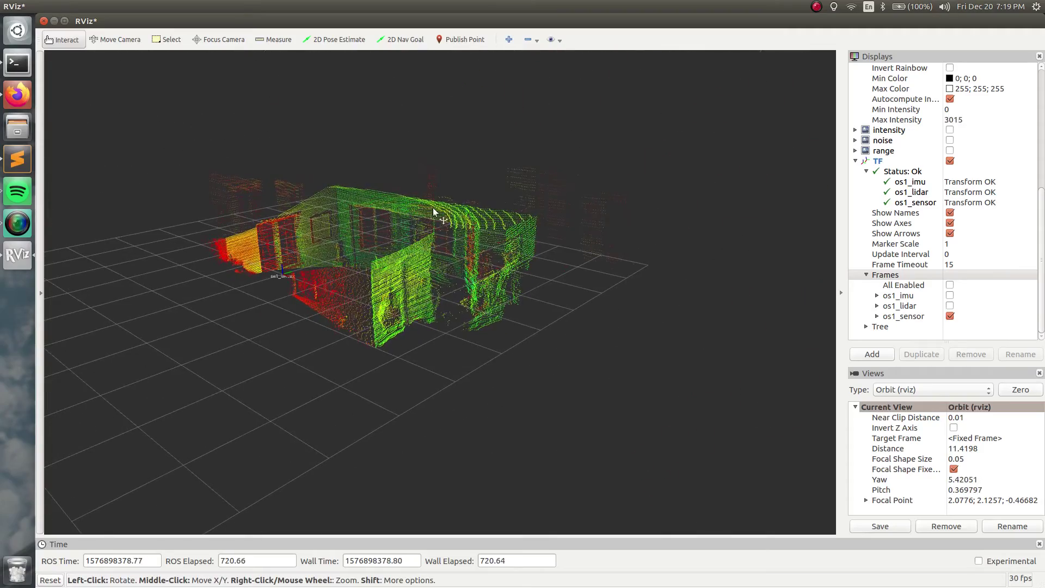
left_click_drag(482, 241, 495, 299)
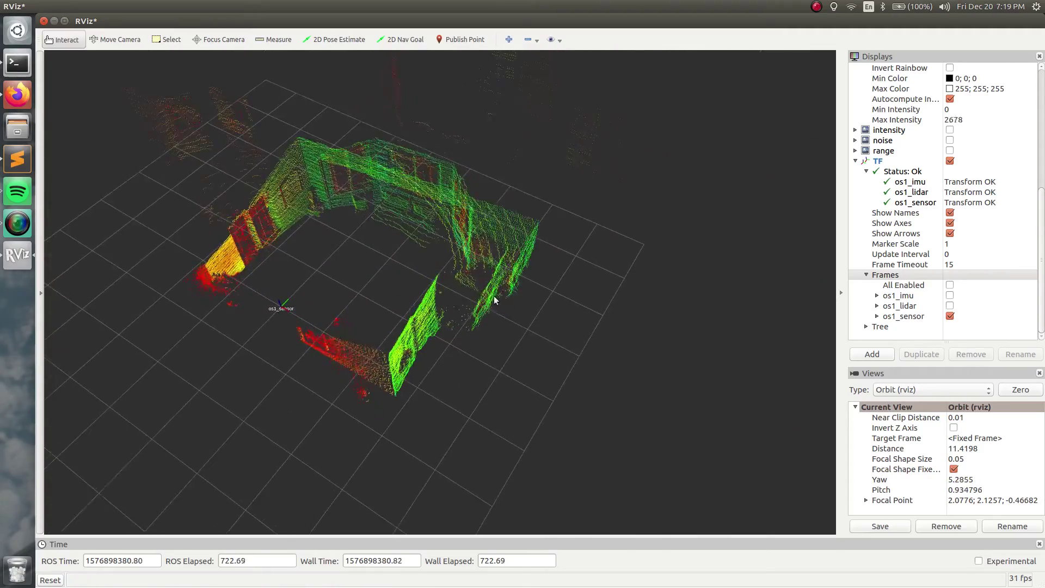
scroll(419, 265, "up", 6)
left_click_drag(418, 271, 440, 154)
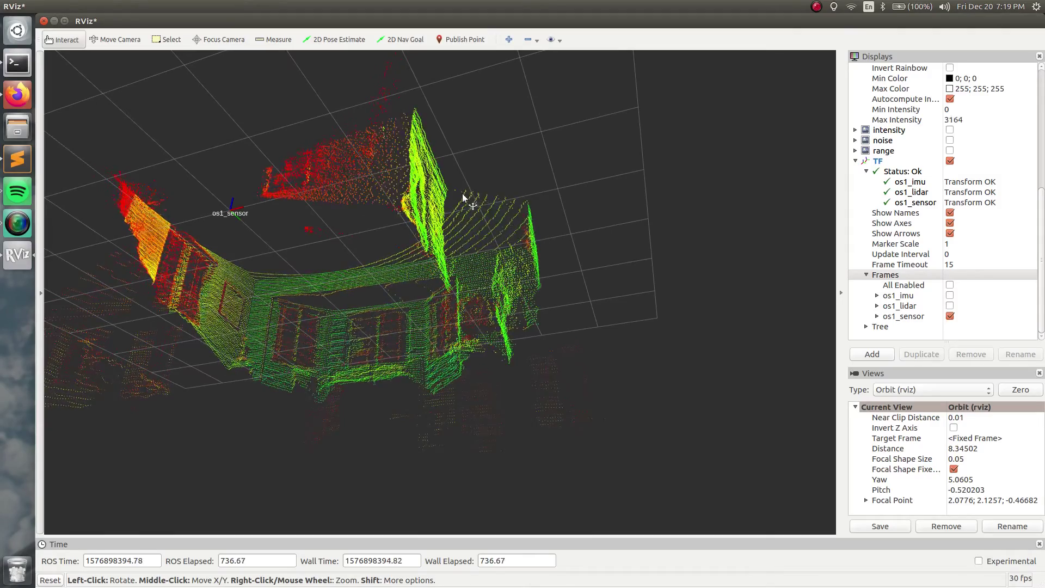
left_click_drag(461, 235, 488, 297)
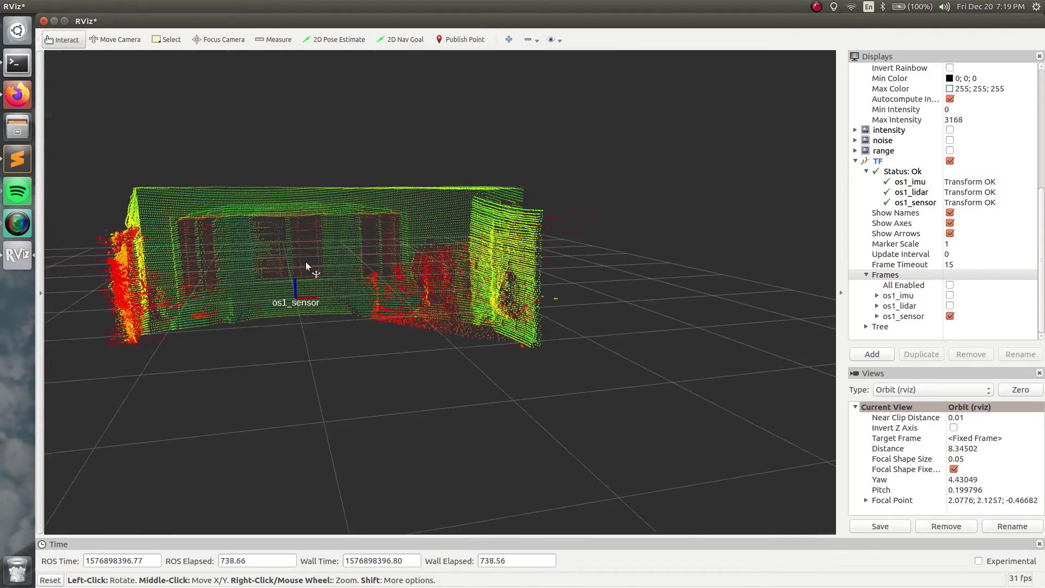
left_click_drag(306, 265, 95, 252)
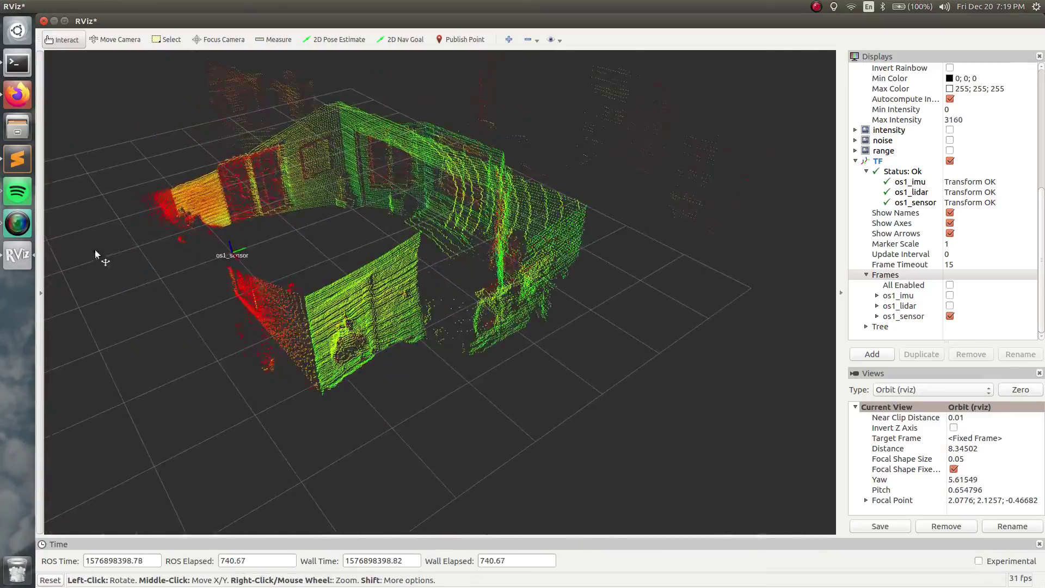
Step: Examine the room's interior at closer range, covering the framed wall, the corner and the window bay
scroll(246, 238, "down", 3)
middle_click_drag(256, 192, 267, 272)
scroll(324, 324, "up", 8)
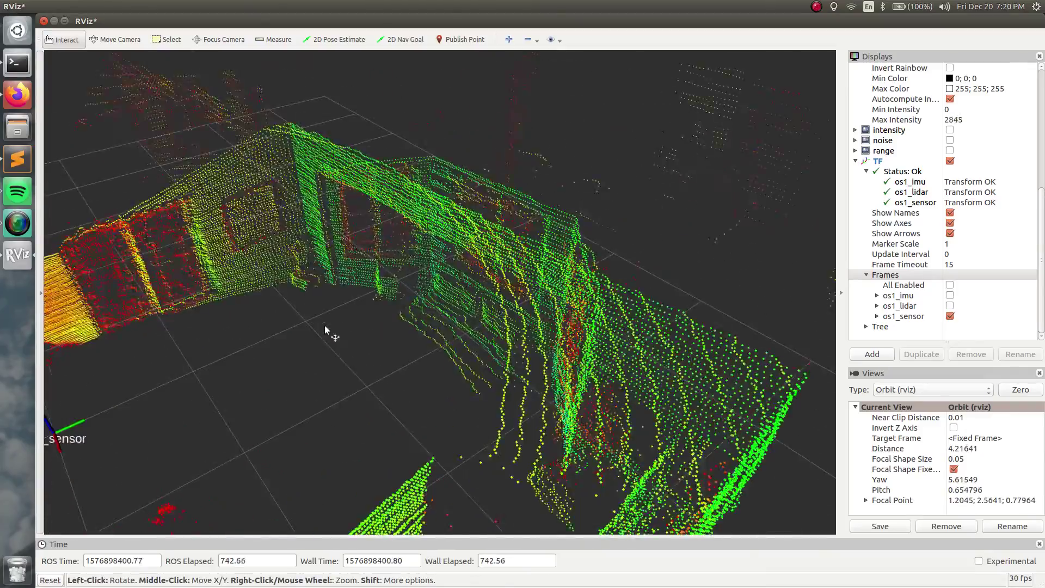
left_click_drag(324, 325, 384, 274)
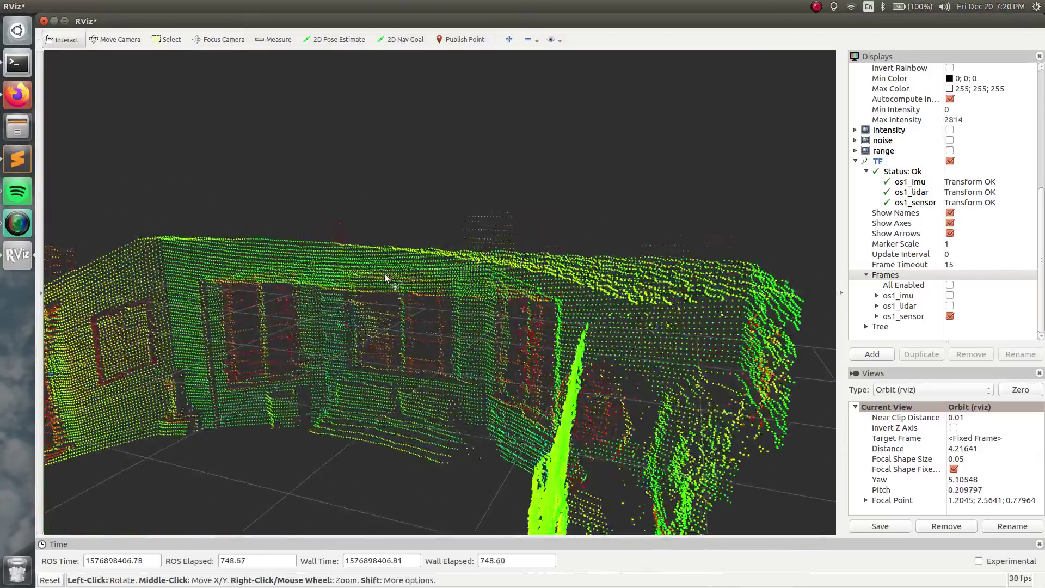
middle_click_drag(384, 273, 361, 370)
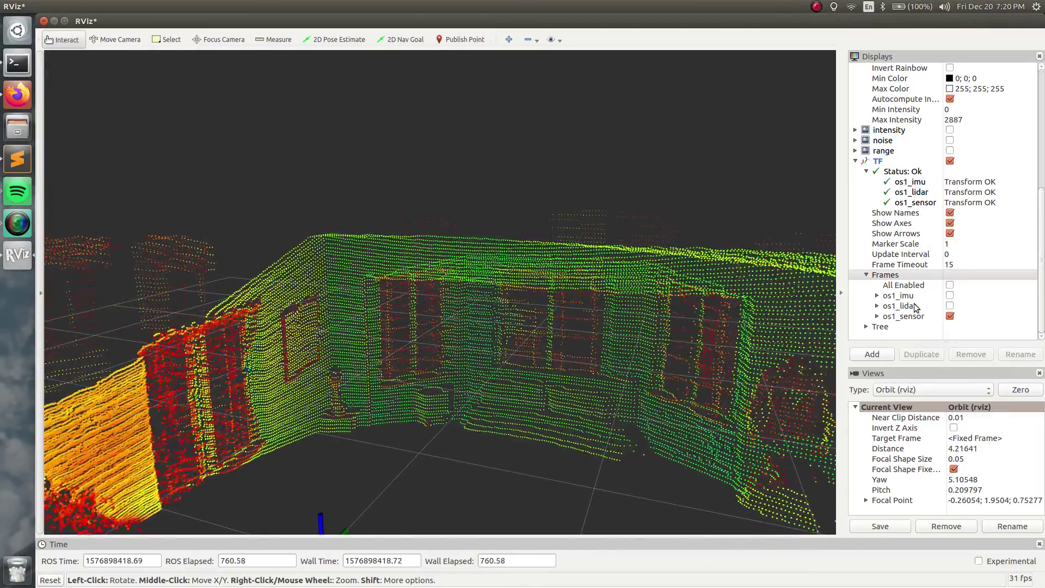
Step: Set the PointCloud2 display's decay time to 1
scroll(916, 308, "up", 6)
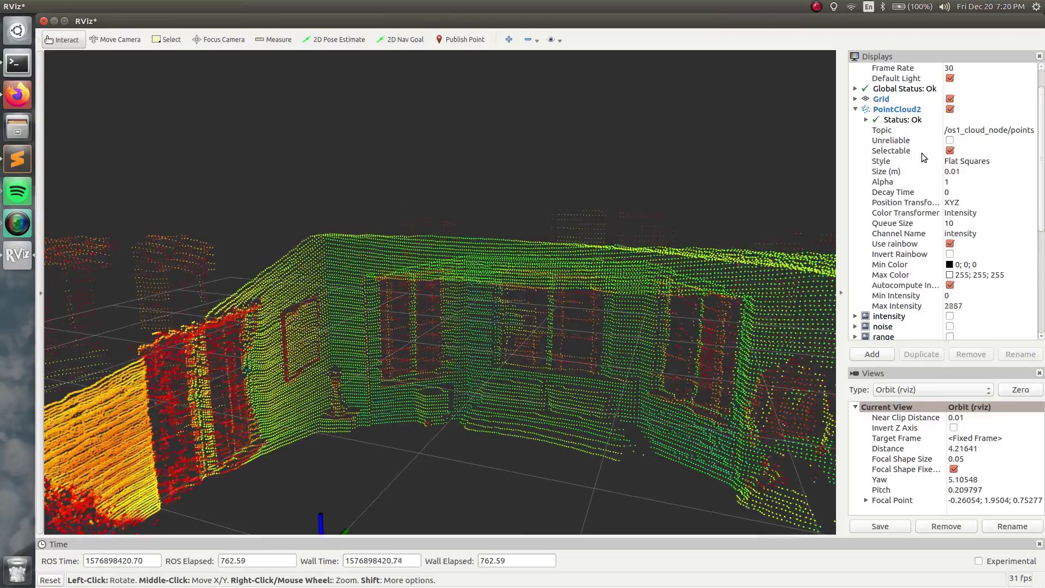
left_click(959, 191)
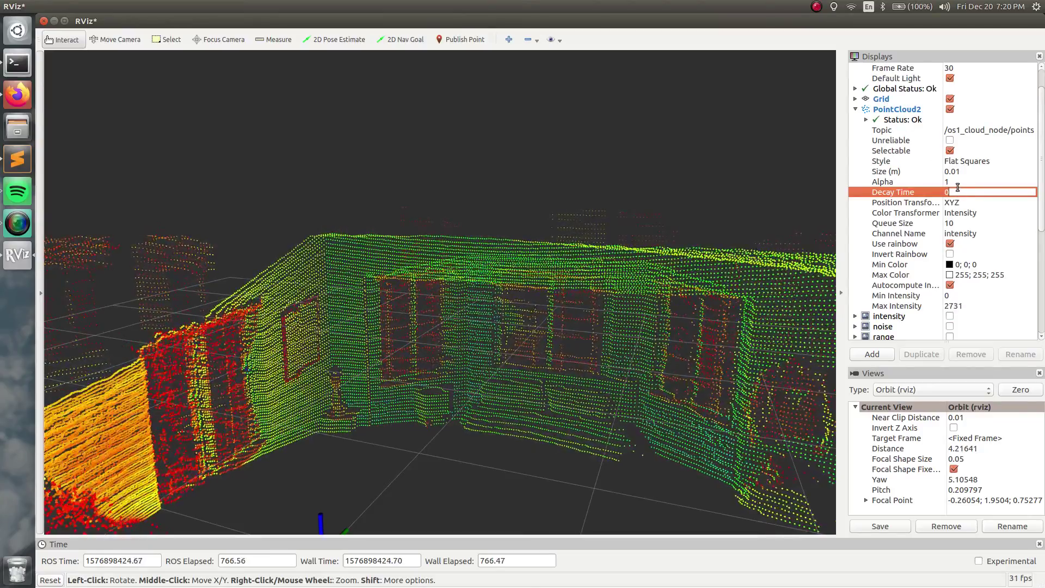
key("BackSpace")
type("1")
key("Return")
Step: Examine the accumulated points closely around the rectangular frame, the slender object in the corner and the nearest window
scroll(343, 373, "up", 2)
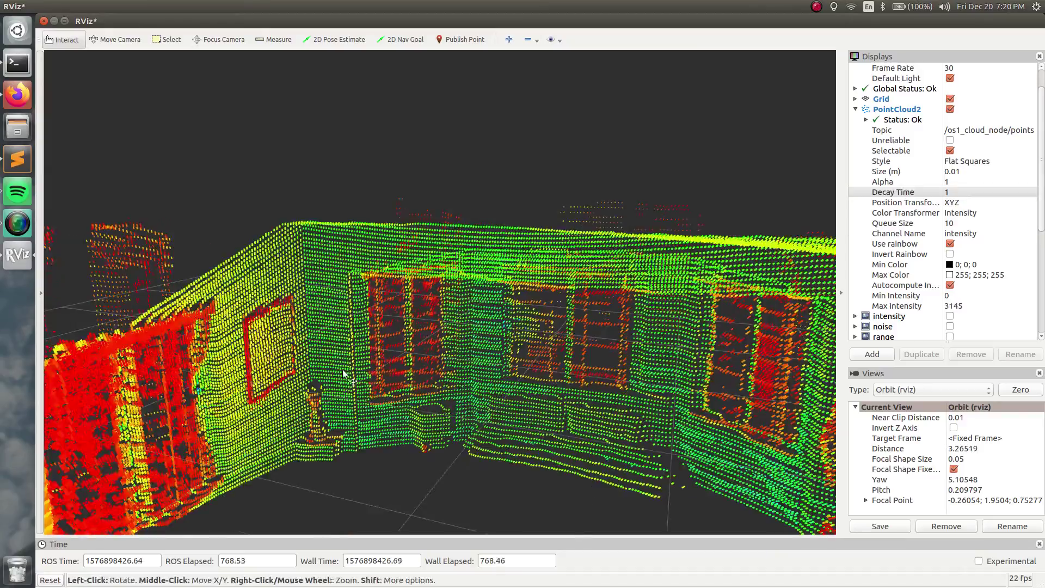
scroll(342, 370, "up", 4)
middle_click_drag(330, 381, 463, 267)
scroll(321, 359, "up", 1)
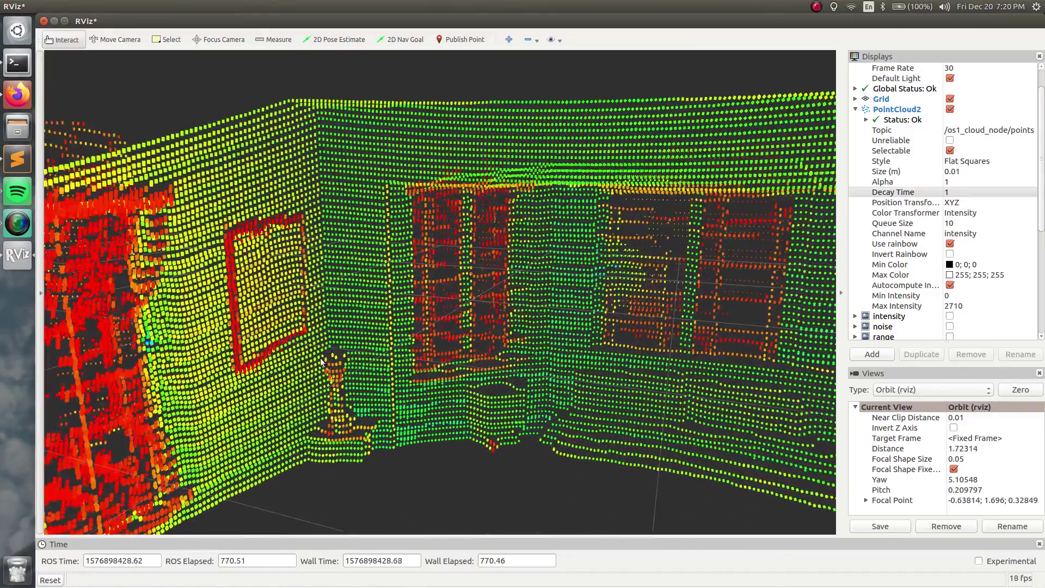
scroll(344, 319, "up", 3)
scroll(354, 313, "up", 2)
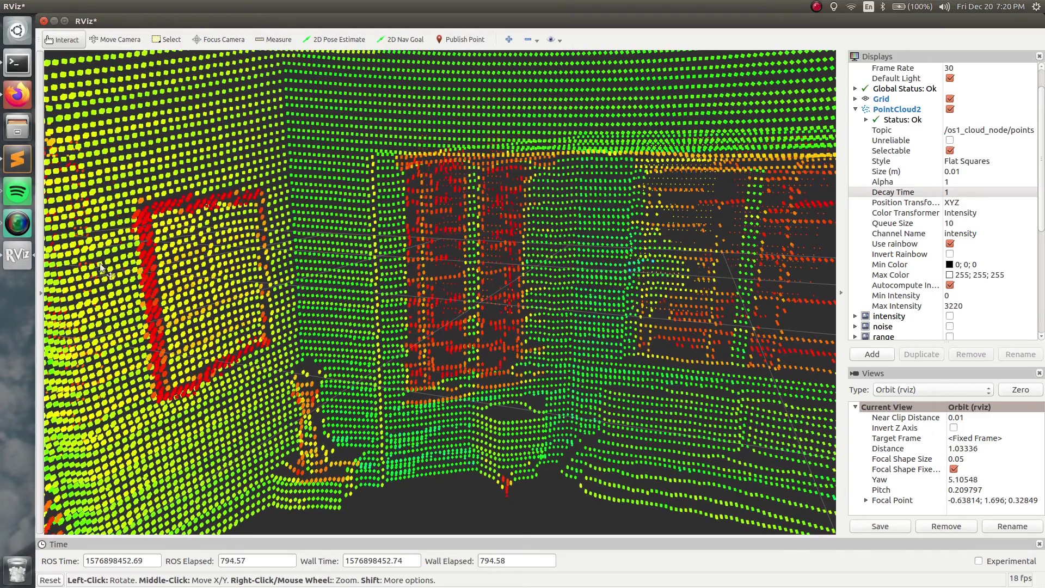
Step: Set the PointCloud2 display's decay time back to 0
left_click(948, 191)
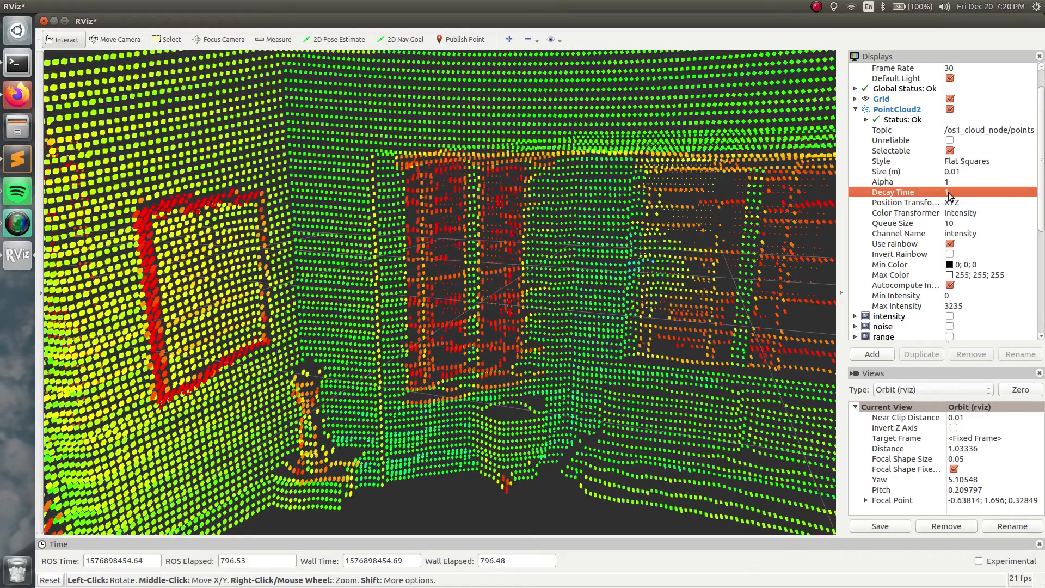
left_click(948, 192)
type("0")
key("Return")
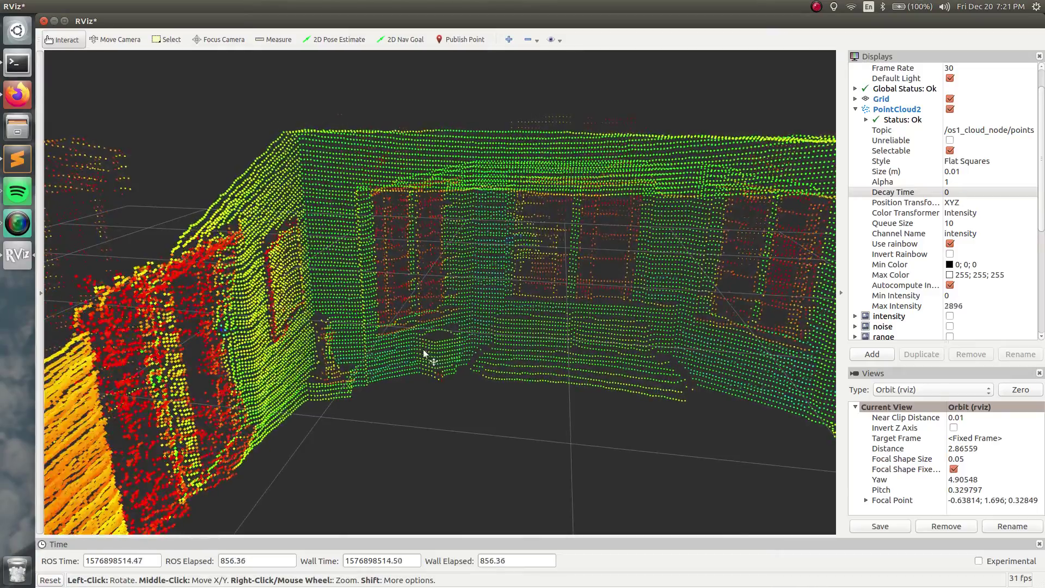
Step: View the complete room layout around the sensor from directly overhead
left_click(41, 294)
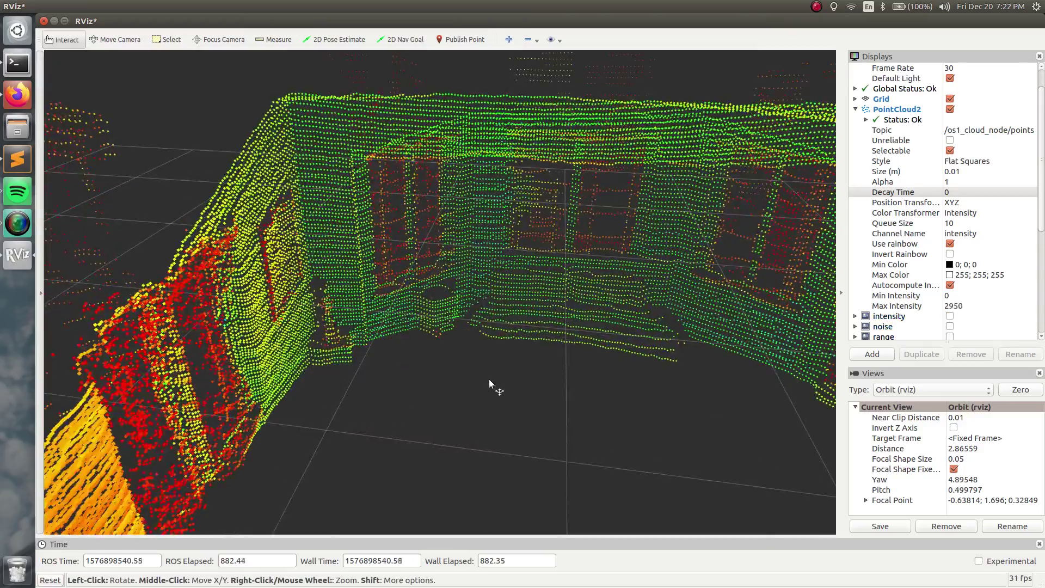
left_click_drag(466, 363, 405, 364)
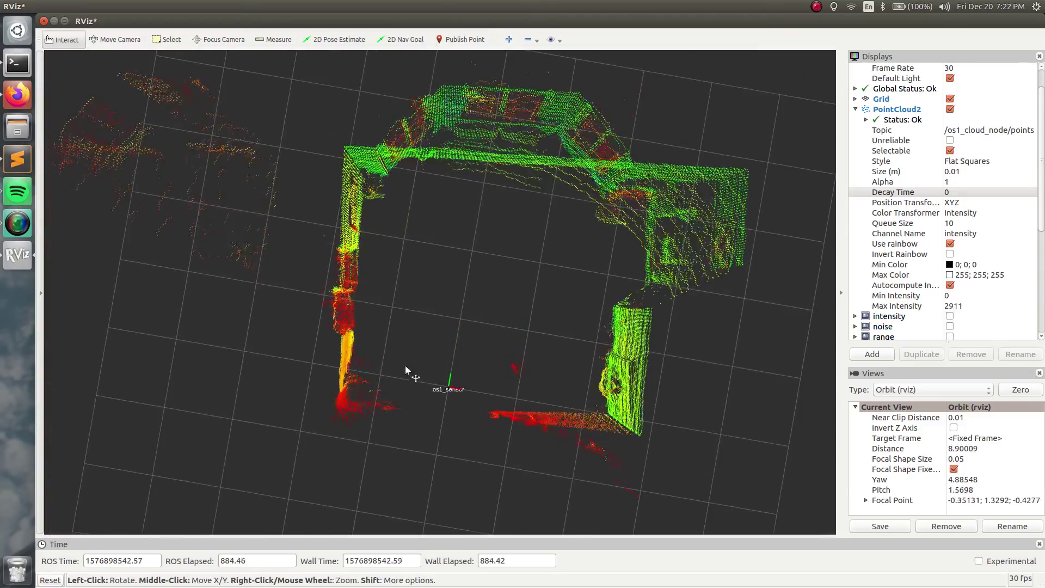